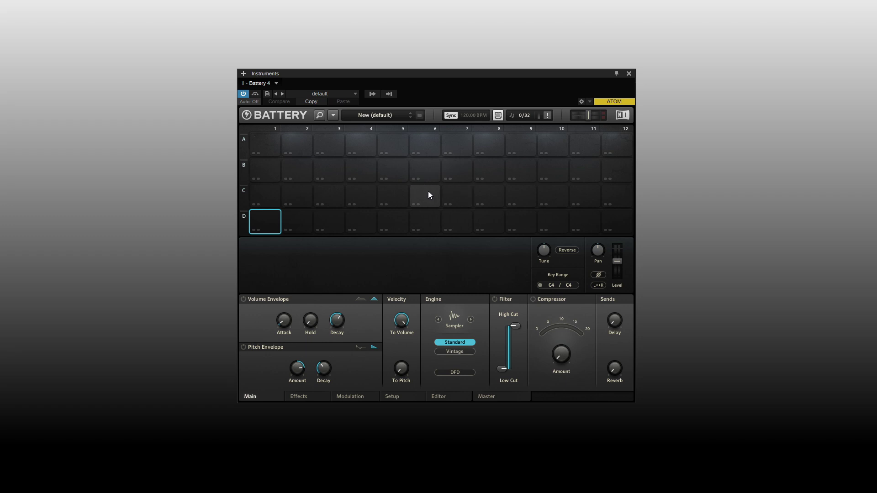
Set the cell matrix size to 4x4
left_click(332, 115)
mouse_move(333, 141)
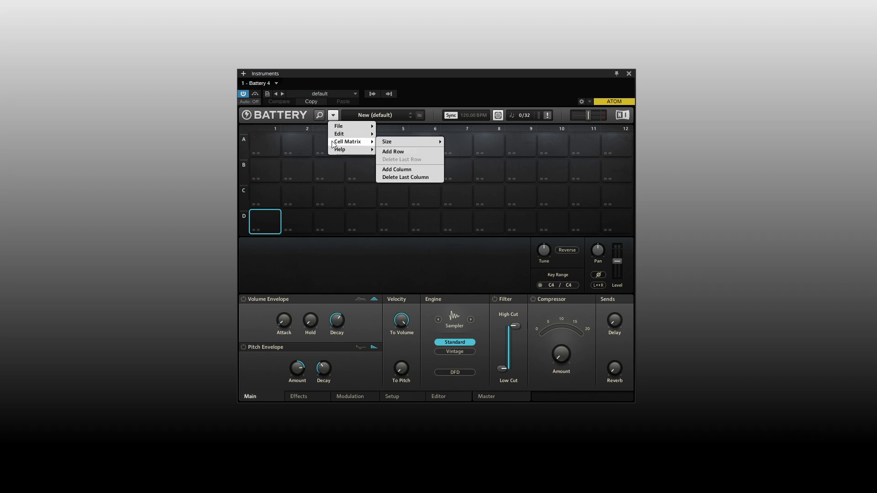
mouse_move(415, 141)
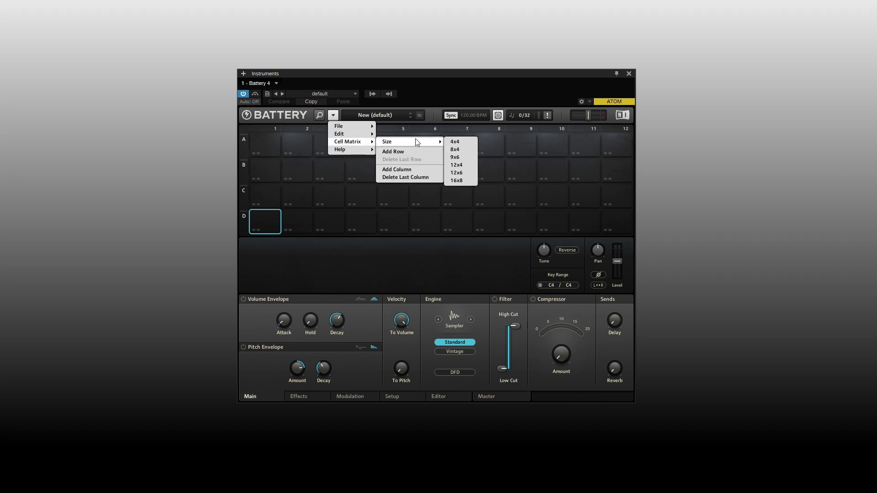
left_click(460, 143)
left_click(462, 277)
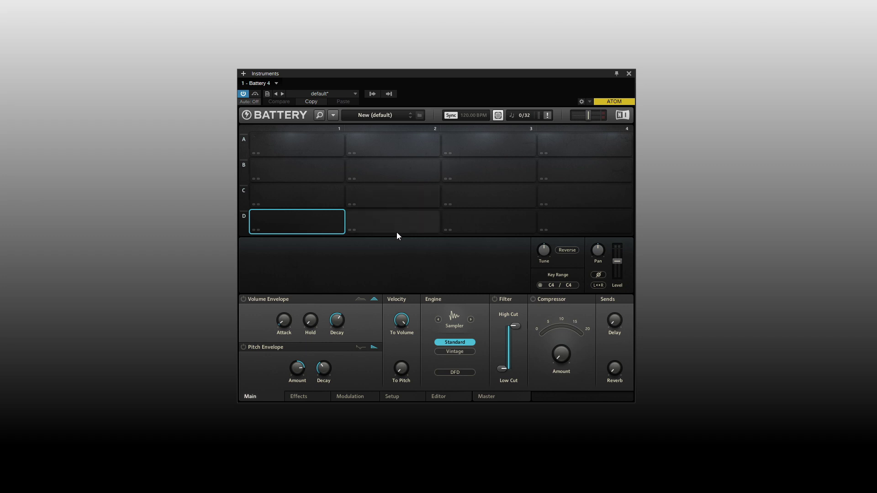
Check the key ranges of cells A1 and B1, and examine B1's output routing and cell color options
left_click(307, 149)
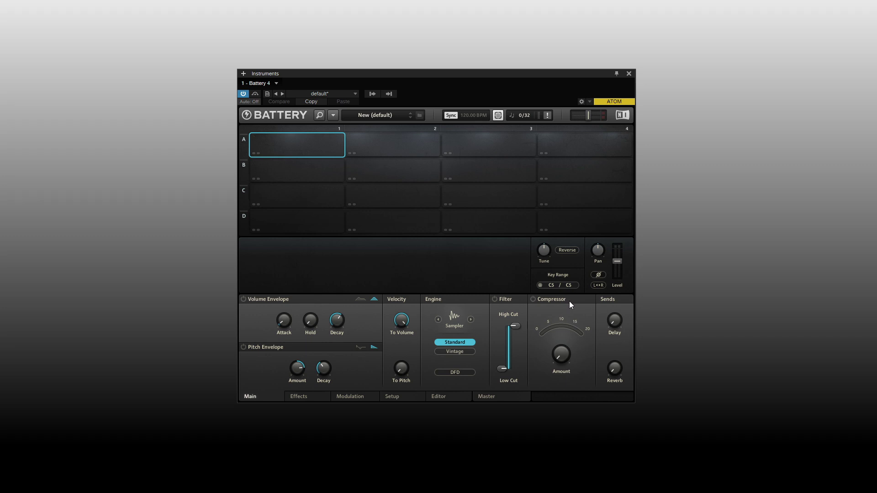
left_click(297, 176)
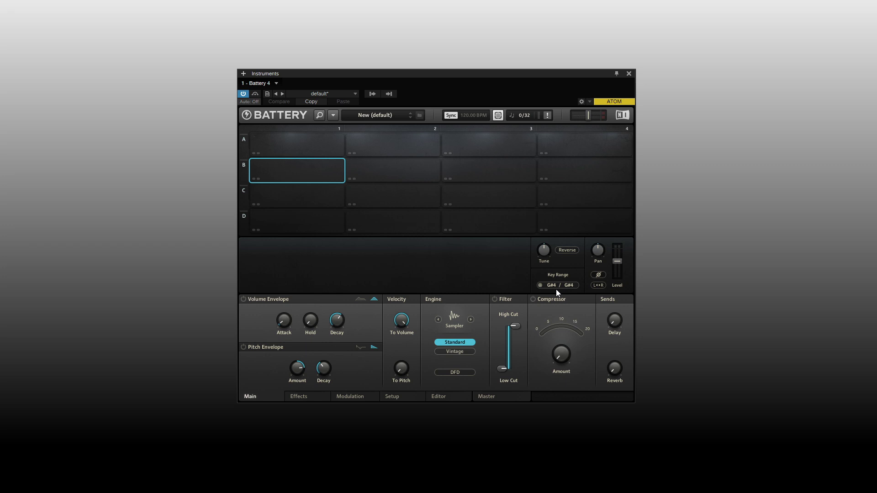
right_click(279, 177)
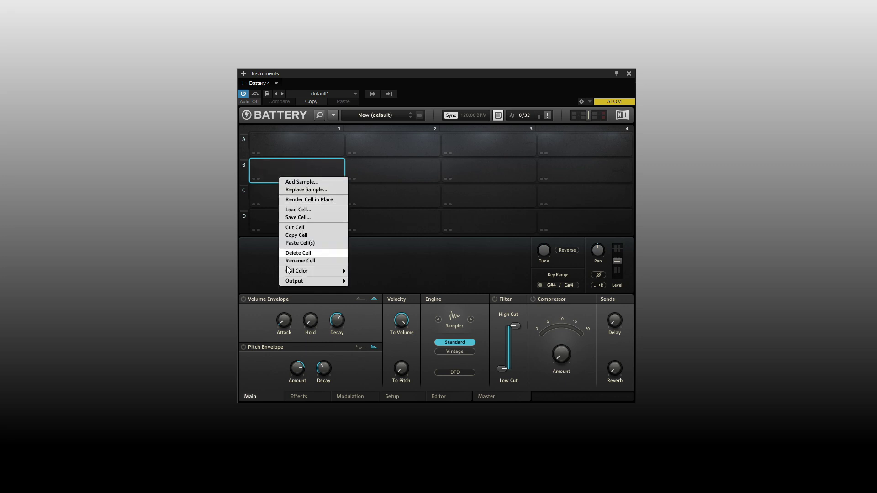
mouse_move(293, 281)
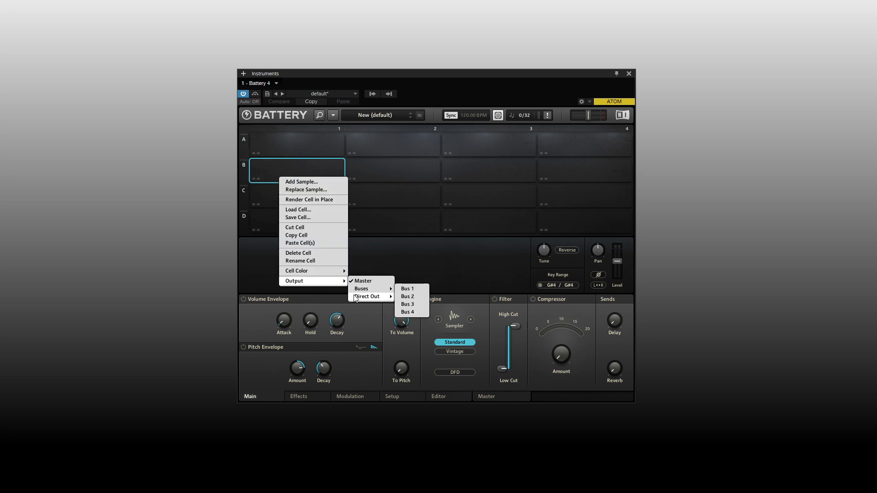
mouse_move(359, 303)
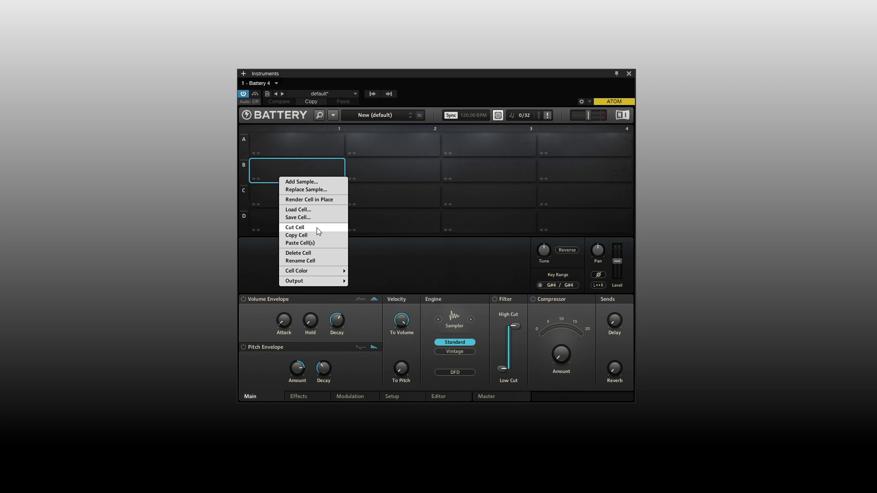
mouse_move(314, 273)
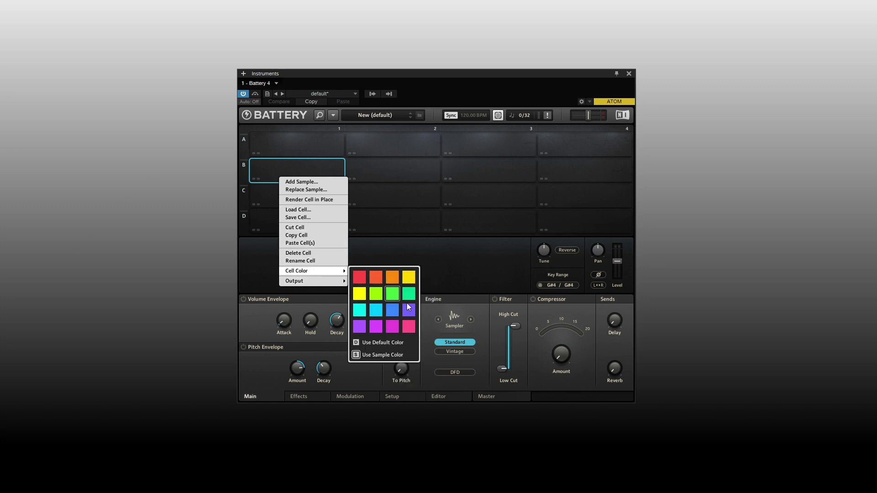
left_click(446, 241)
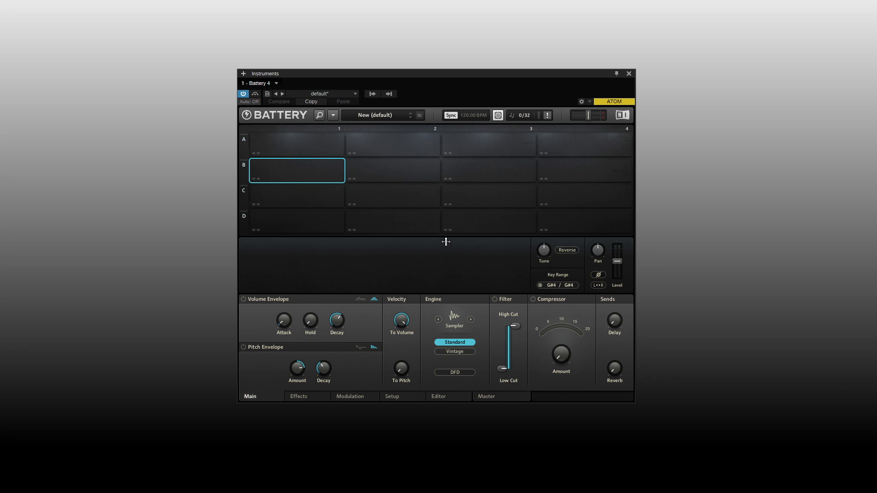
Open the recent kit Quanta 1 Preset.nbkt
left_click(333, 116)
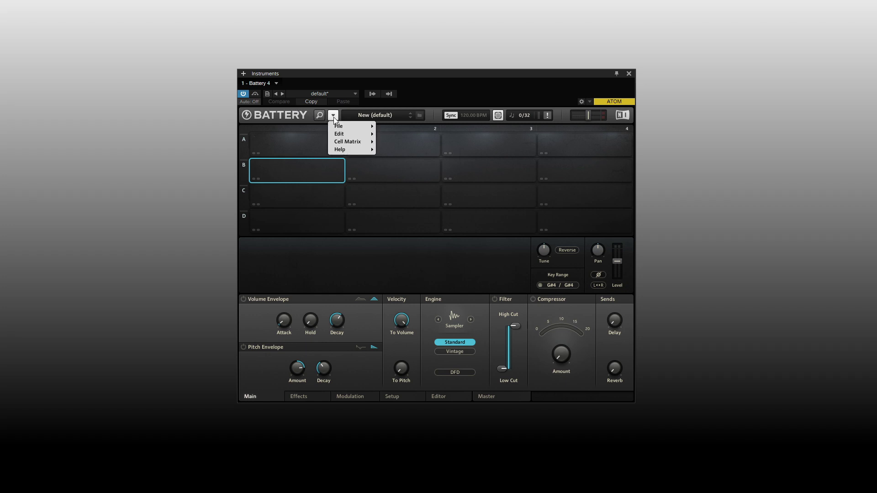
mouse_move(337, 127)
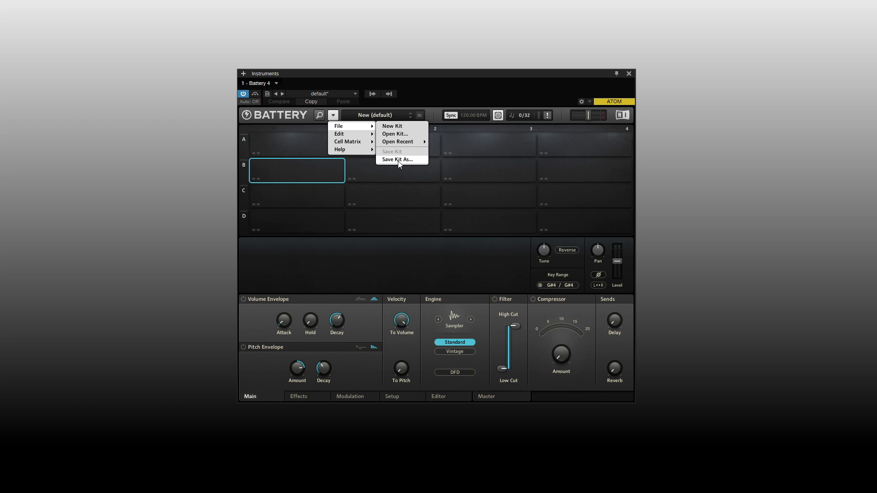
mouse_move(398, 143)
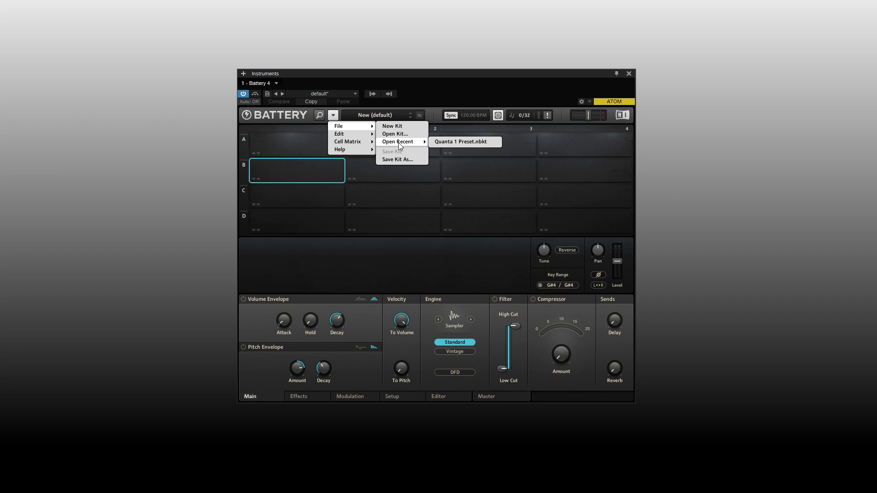
left_click(461, 142)
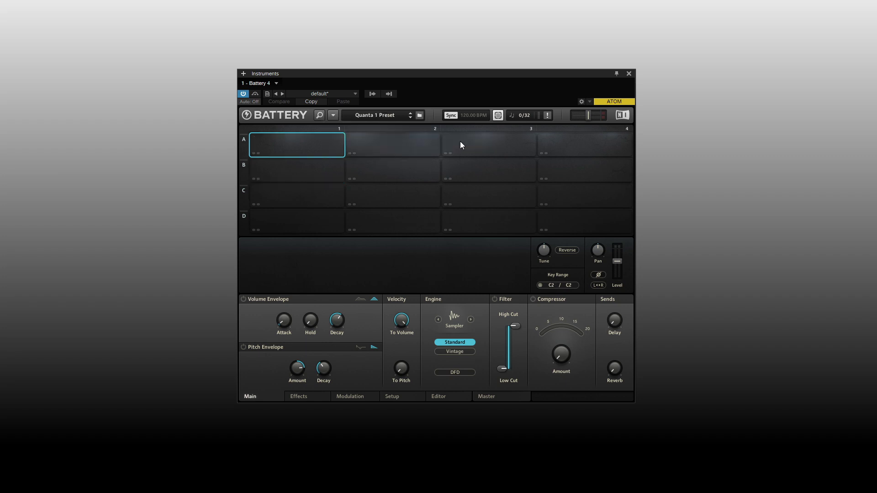
Load the Form Down Ramp sample into cell D1 and try lower and higher tunings on it
left_click(286, 218)
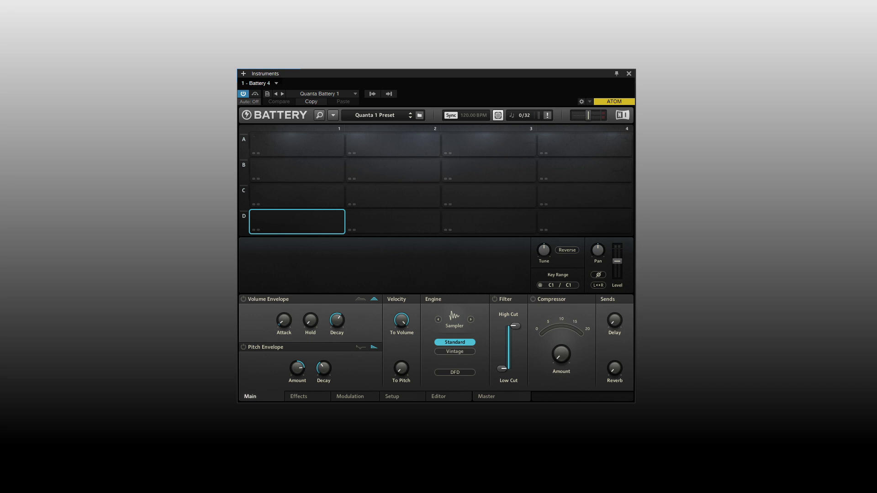
left_click_drag(417, 232, 308, 229)
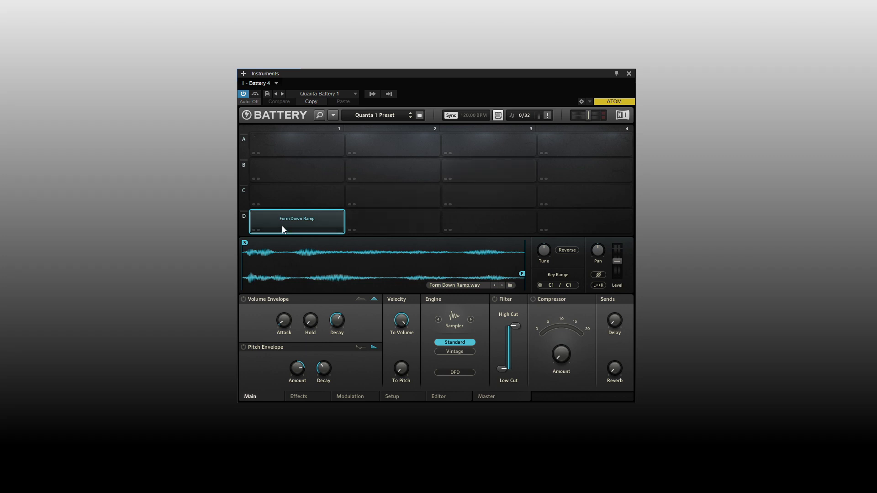
mouse_move(549, 253)
left_click_drag(544, 251, 544, 292)
left_click_drag(544, 250, 543, 219)
left_click_drag(544, 219, 546, 220)
mouse_move(543, 254)
left_click_drag(537, 253, 538, 289)
Try the Sampler engine's Vintage mode on cell D1, comparing S1200 with Standard mode and choosing the MP-60 model
mouse_move(516, 324)
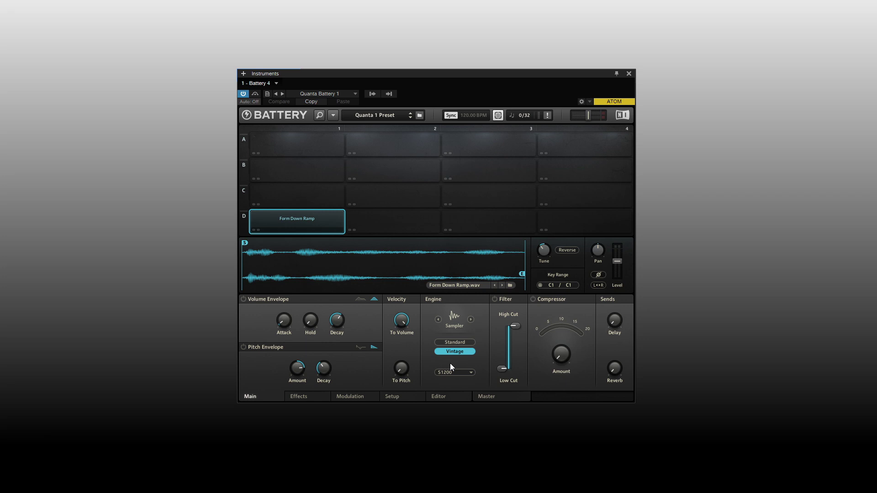
left_click(471, 373)
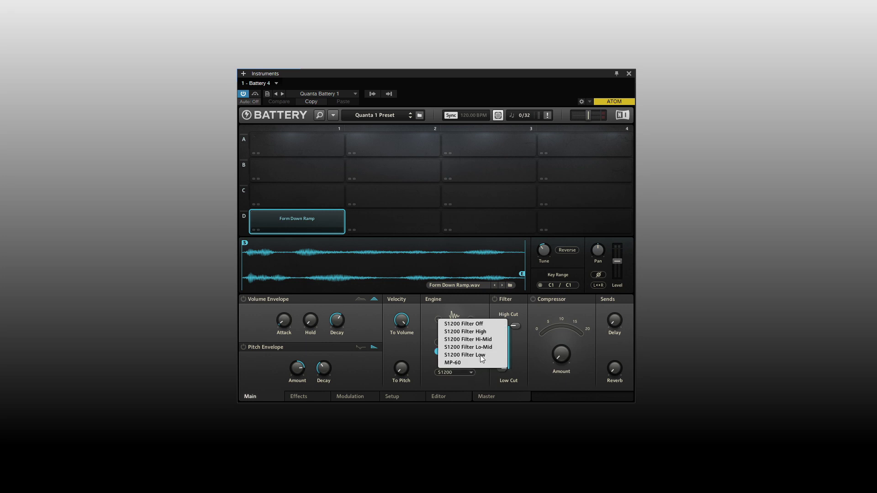
left_click(472, 380)
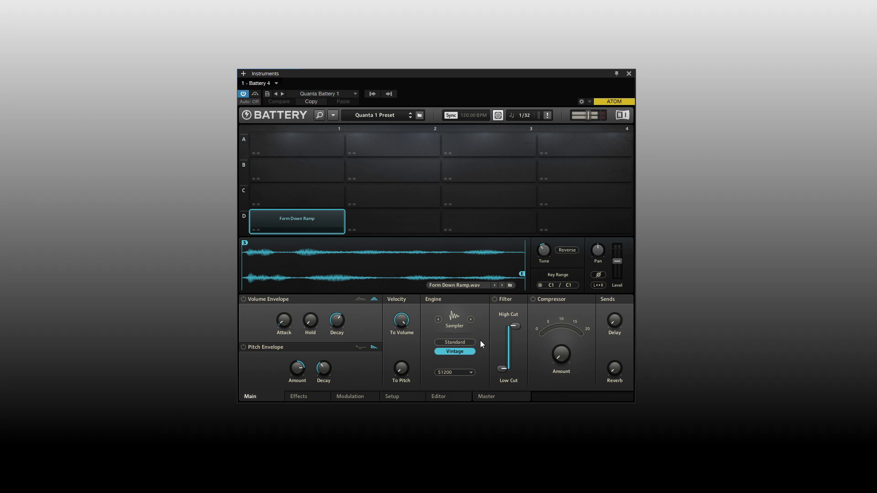
left_click(463, 340)
left_click(470, 371)
left_click(465, 350)
left_click(470, 373)
left_click(462, 364)
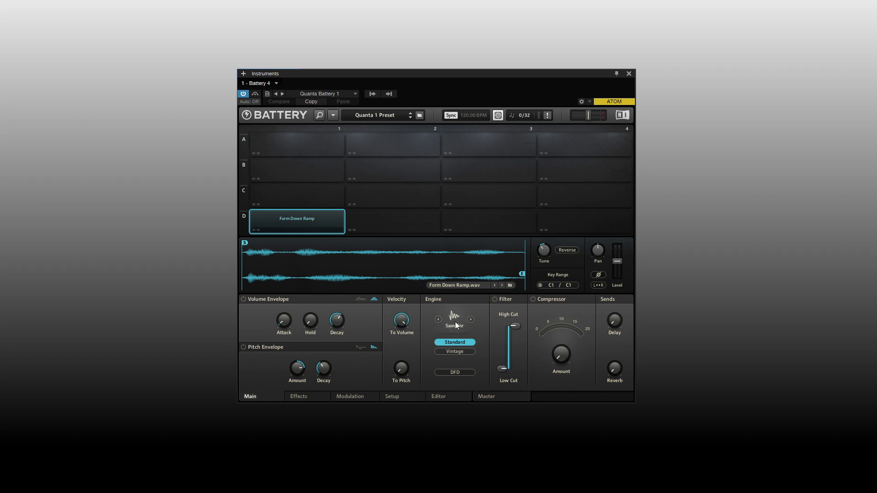
Compare the Stretch and Sampler engines on cell D1 at lowered and raised tunings, including 19 st
left_click(471, 320)
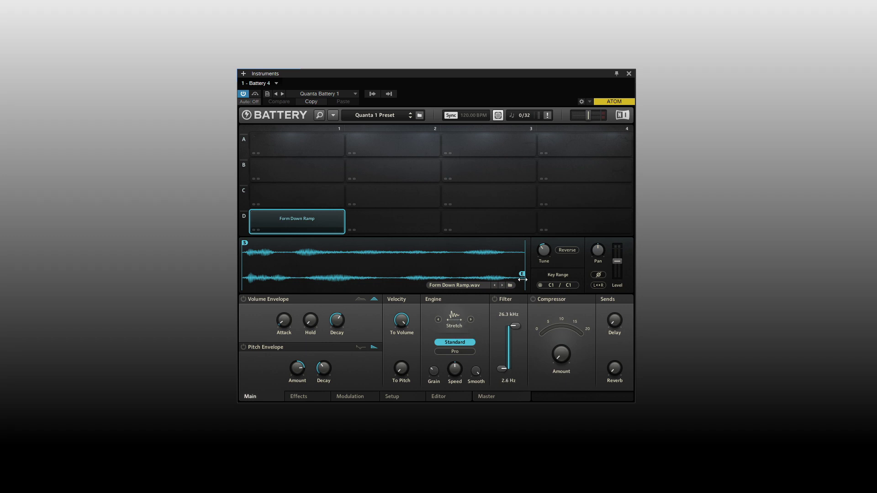
mouse_move(539, 257)
left_click_drag(545, 251, 545, 265)
left_click(470, 320)
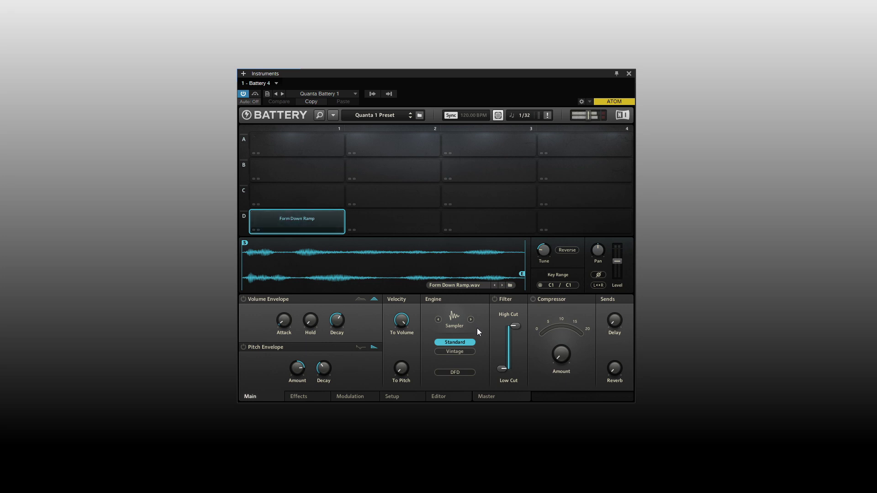
left_click(470, 320)
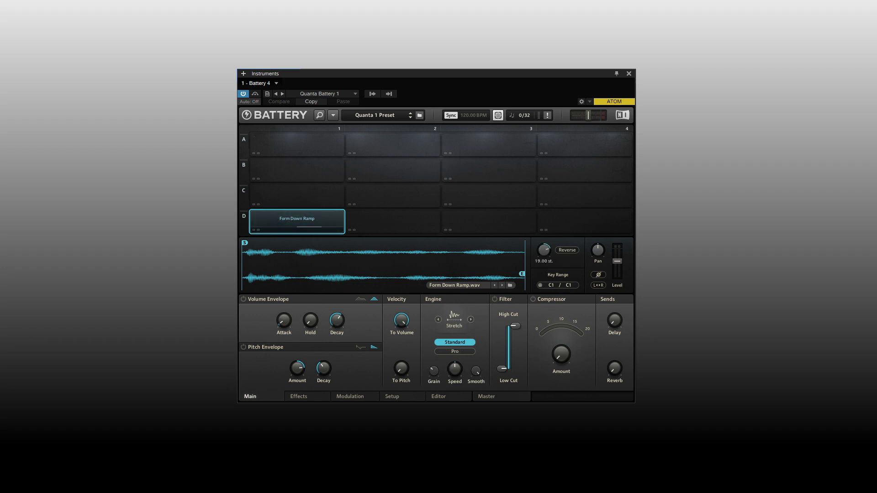
mouse_move(543, 251)
left_click_drag(548, 288, 548, 292)
left_click(470, 319)
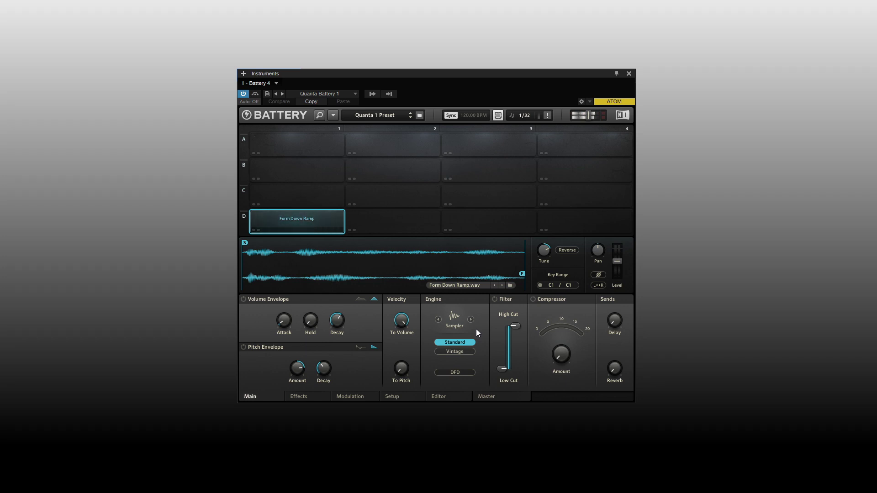
Set cell D1 to the Stretch engine's Pro mode and test it with tuning at -36 st and slower and faster speeds
left_click(471, 319)
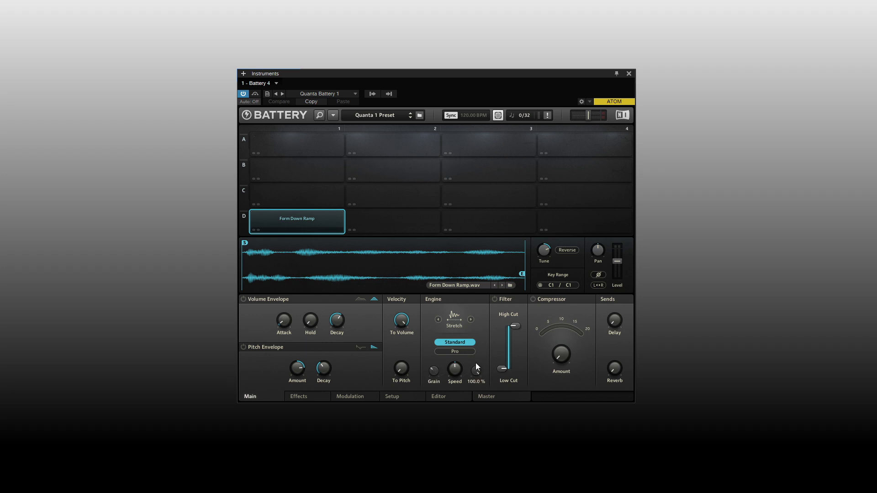
left_click(454, 352)
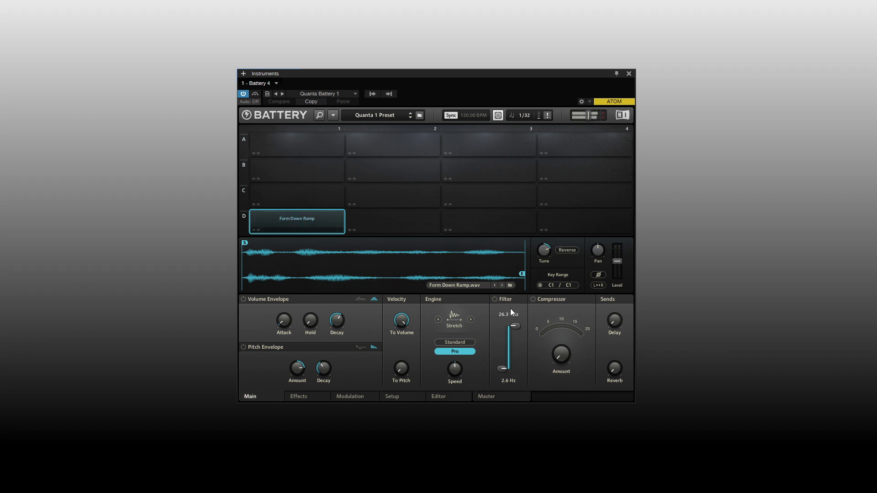
mouse_move(543, 256)
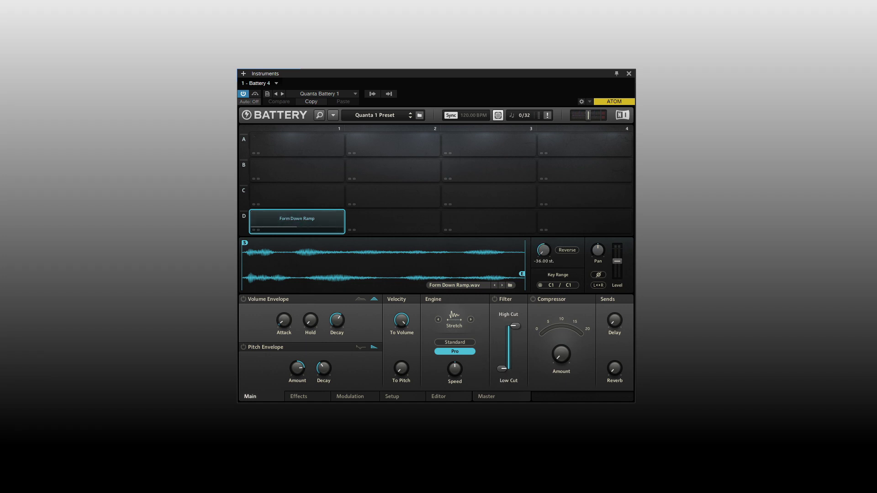
mouse_move(493, 352)
left_click_drag(453, 369, 453, 401)
left_click_drag(455, 369, 454, 323)
Replace the sample in cell D1 with Trappin 808 and reset its tuning to the default
left_click_drag(593, 220, 301, 223)
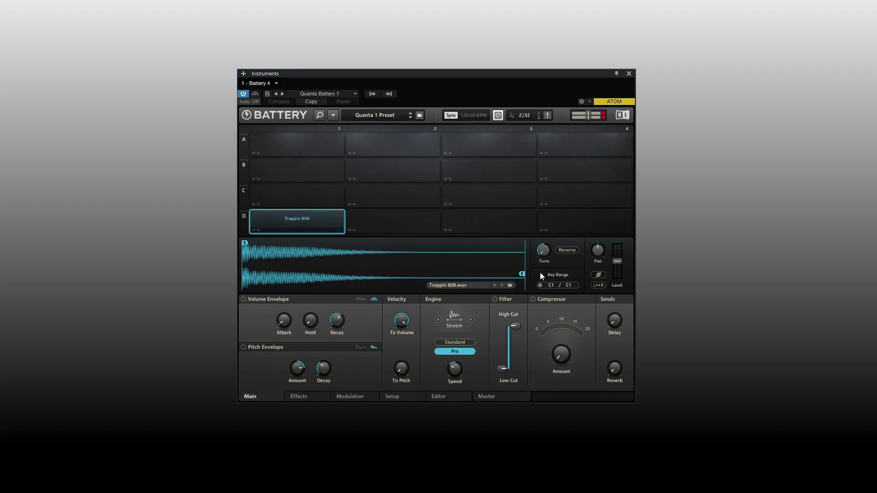
left_click(544, 250, "ctrl")
Assign cell D1 to voice group 1 and name the group 808
left_click(393, 396)
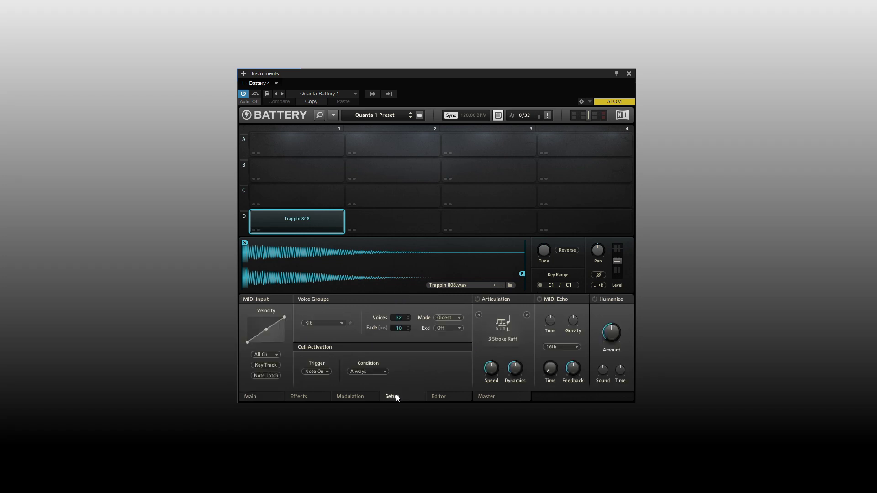
left_click(342, 326)
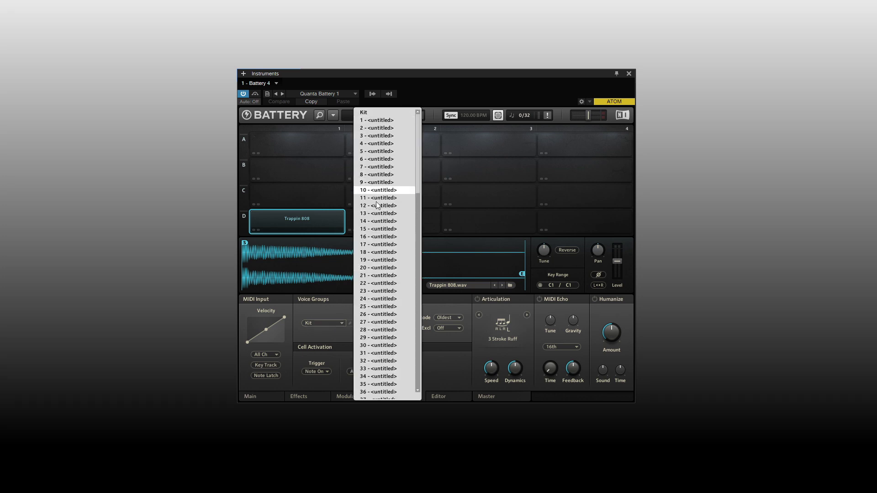
left_click(419, 246)
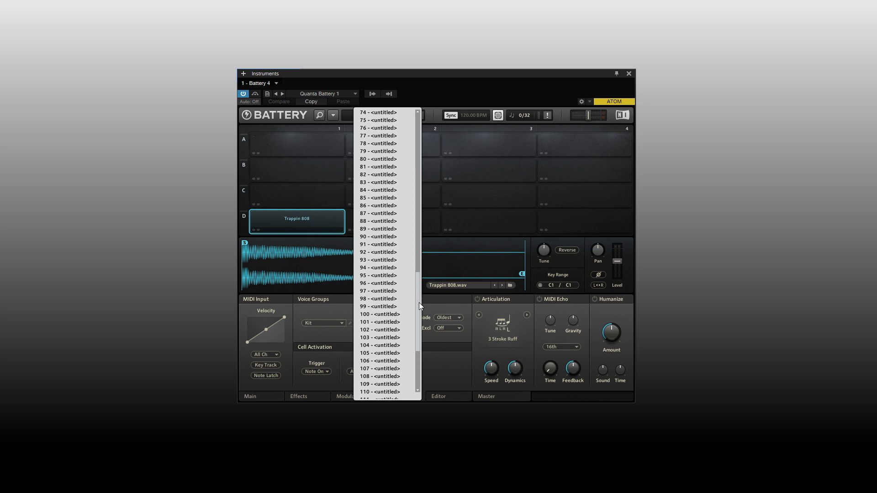
left_click_drag(420, 306, 426, 133)
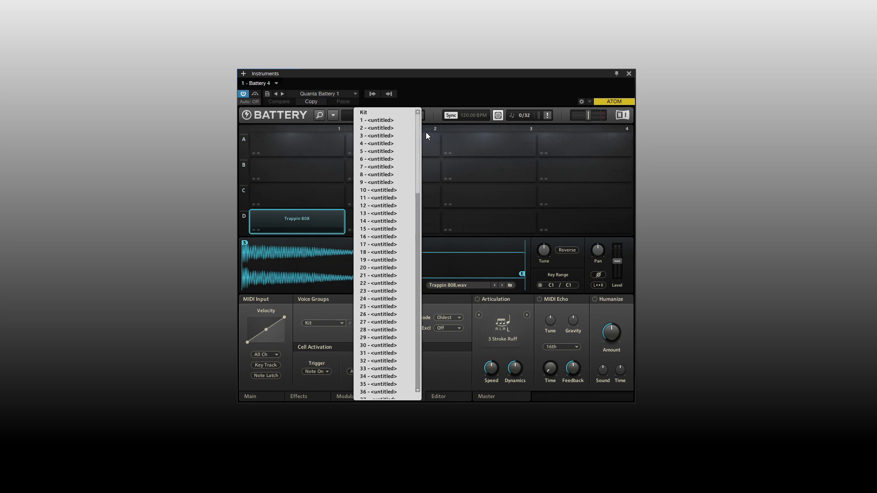
left_click(386, 121)
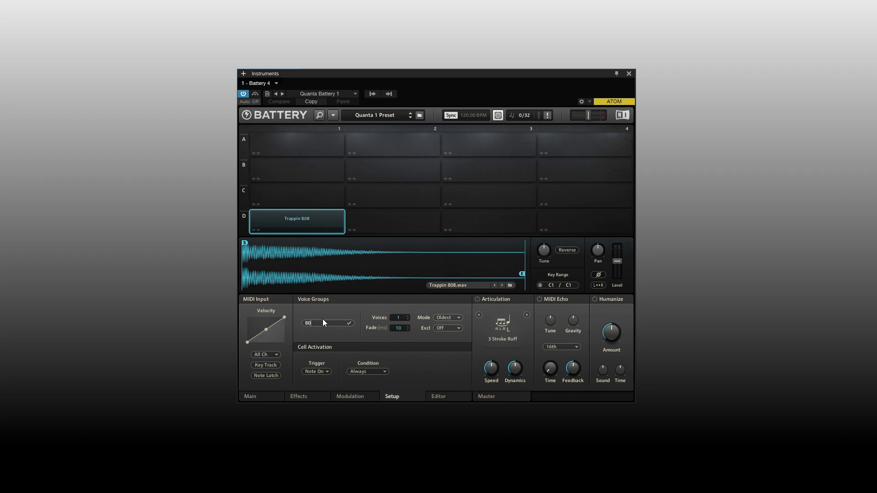
key("Return")
Replace the sample in cell D1 with the cleaned female vocals recording and open the cell's modulation settings
left_click_drag(369, 251, 311, 224)
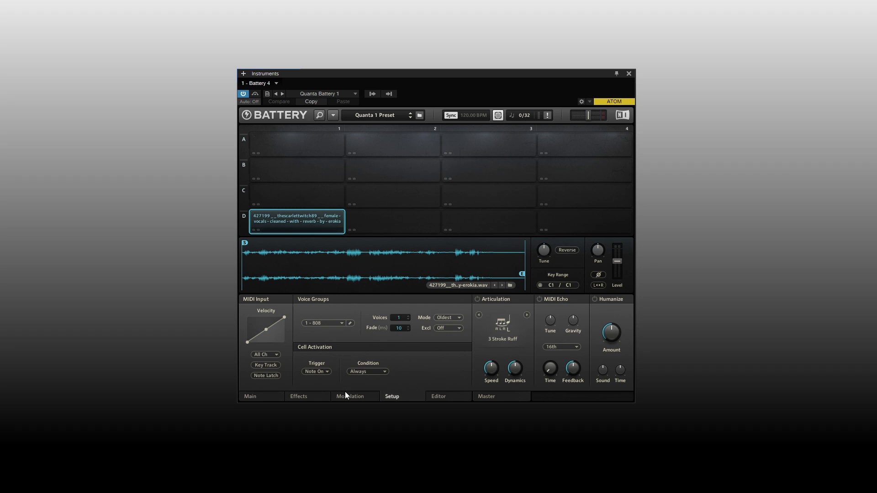
left_click(354, 400)
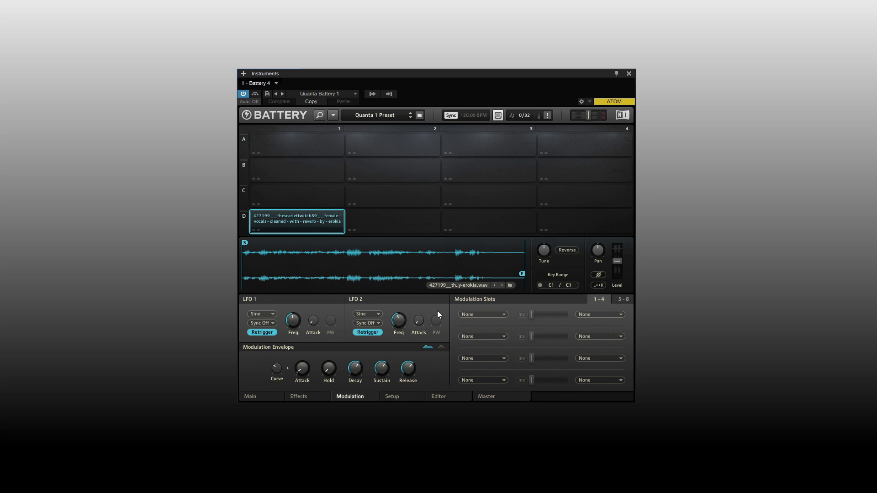
Route LFO 1 to Pan in the first modulation slot of cell D1 at full amount
mouse_move(443, 311)
left_click(548, 115)
left_click(503, 314)
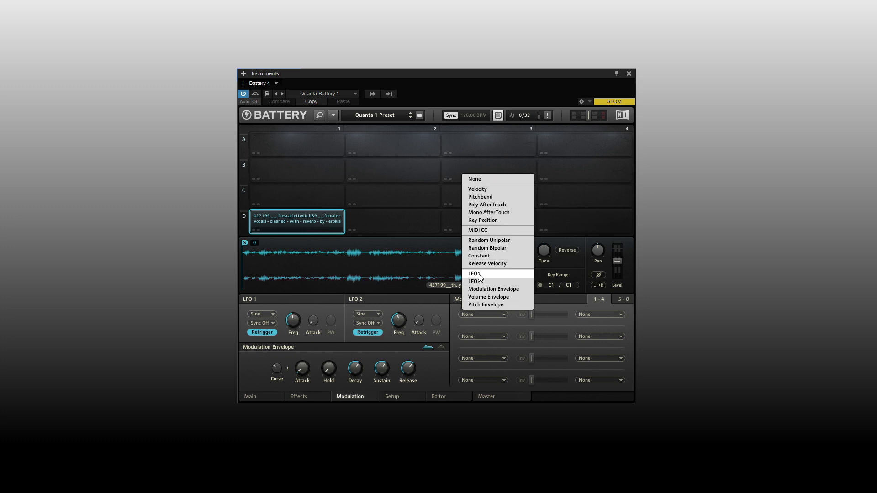
mouse_move(278, 300)
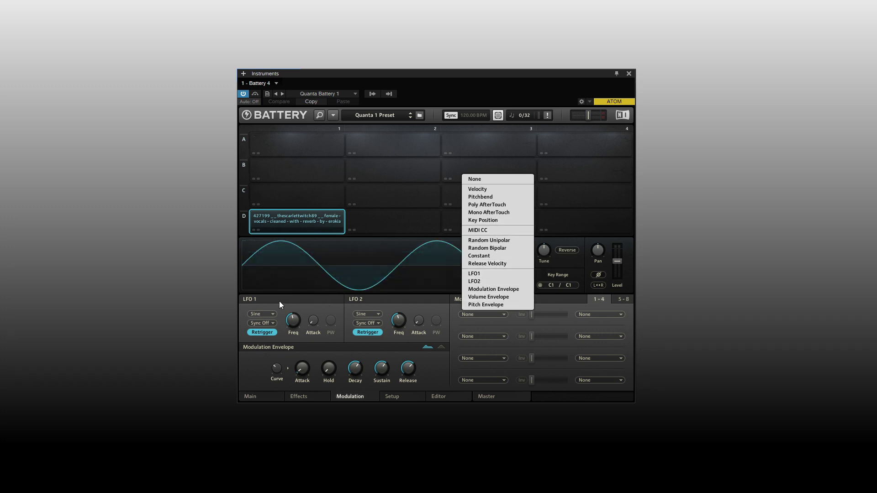
left_click(475, 273)
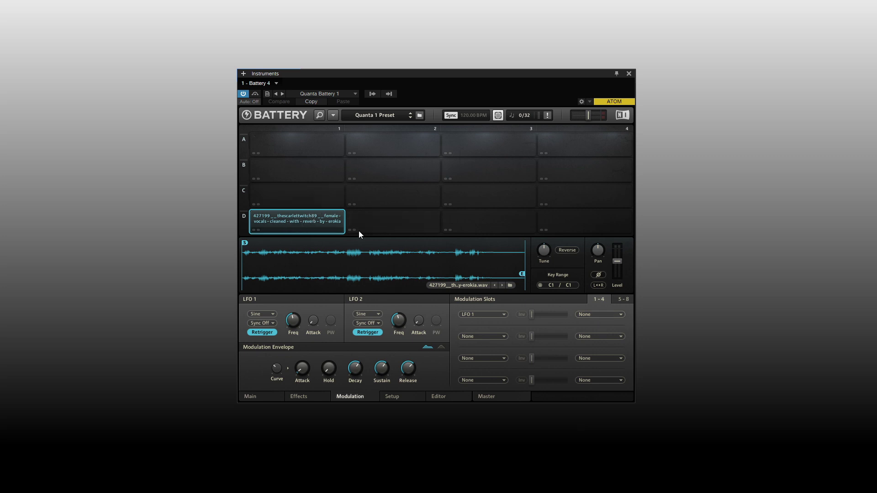
left_click(622, 314)
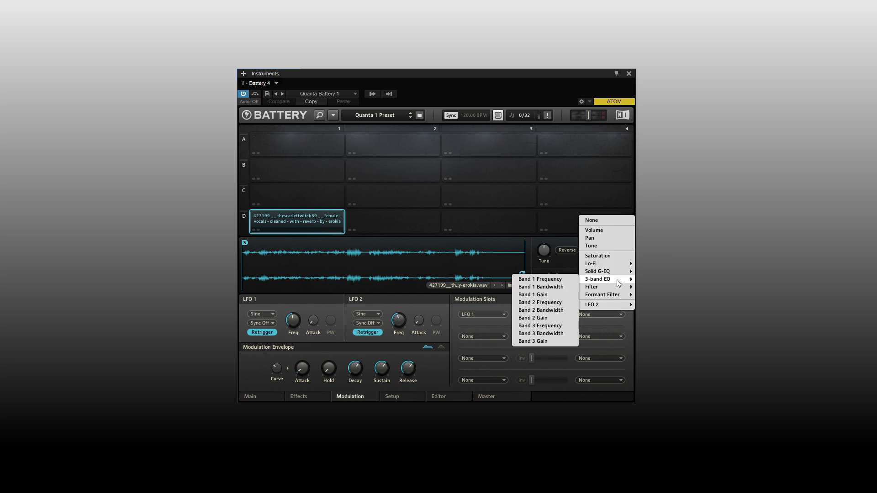
mouse_move(612, 271)
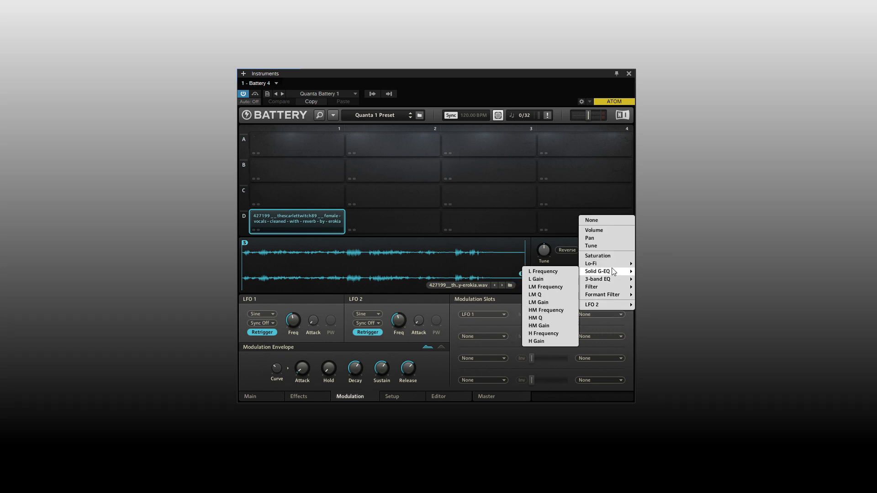
left_click(594, 238)
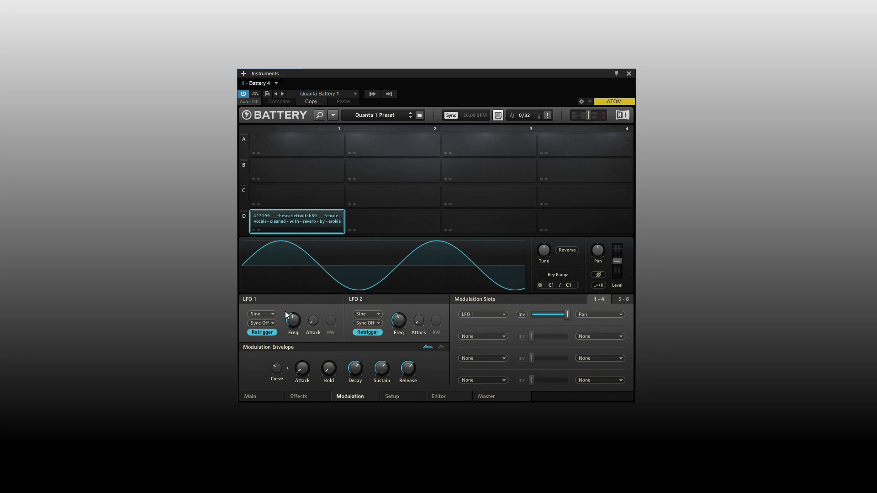
Try the Pulse waveform on LFO 1, set it back to Sine and adjust its frequency
left_click(267, 316)
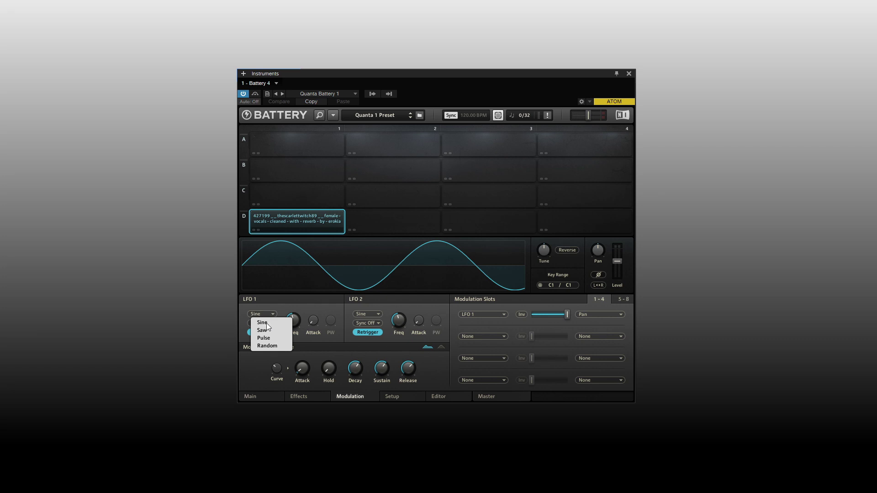
left_click(264, 338)
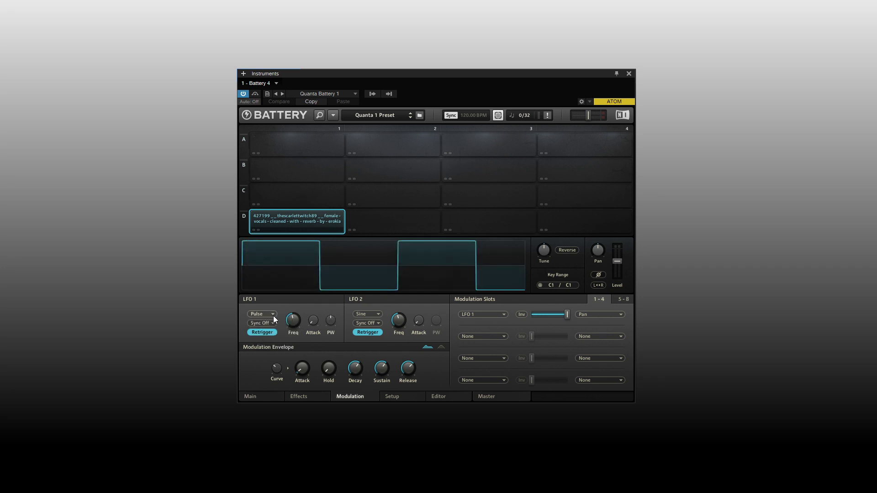
left_click(272, 317)
left_click(268, 324)
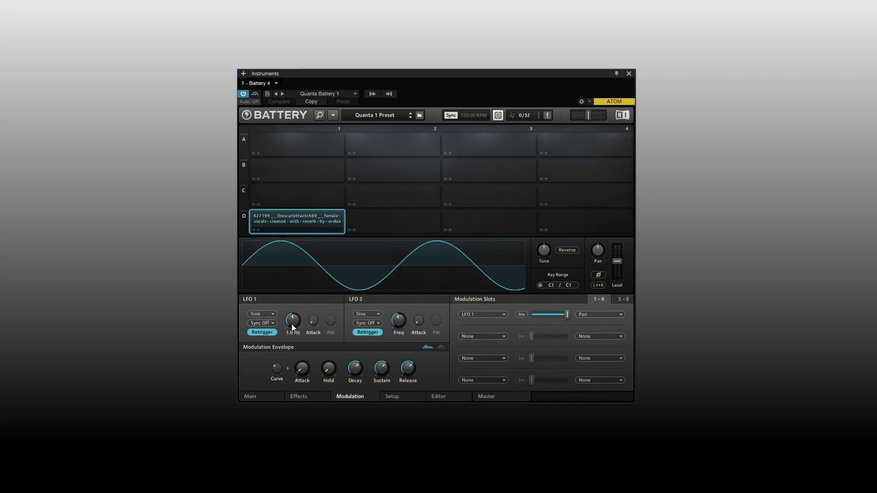
left_click_drag(292, 325, 311, 306)
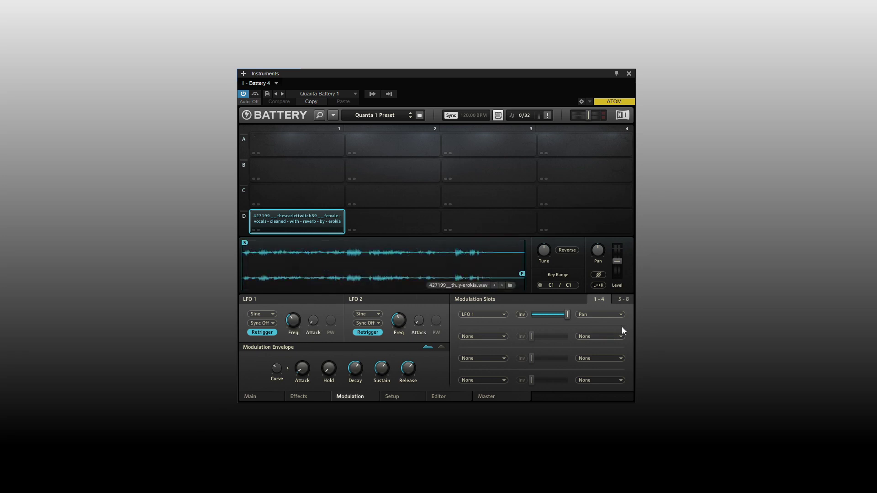
Change the LFO 1 modulation target from Pan to the filter's Cutoff and enable the cell's Filter / EQ effect
left_click(620, 315)
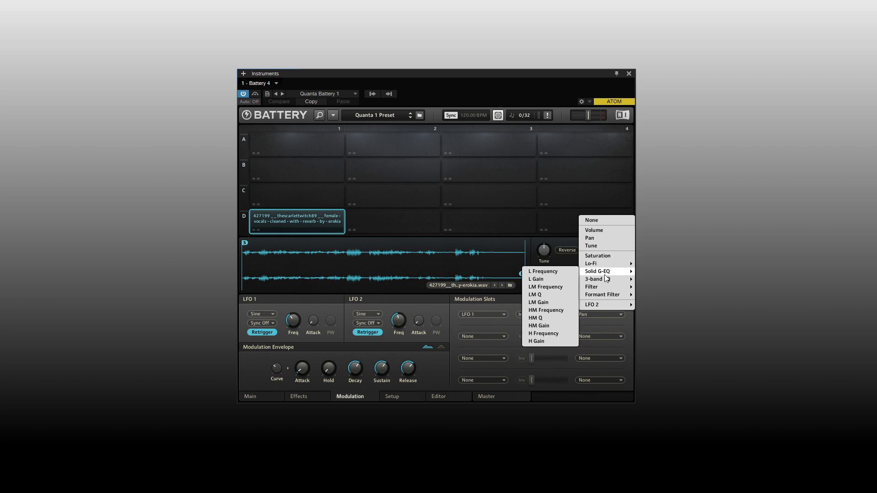
mouse_move(599, 290)
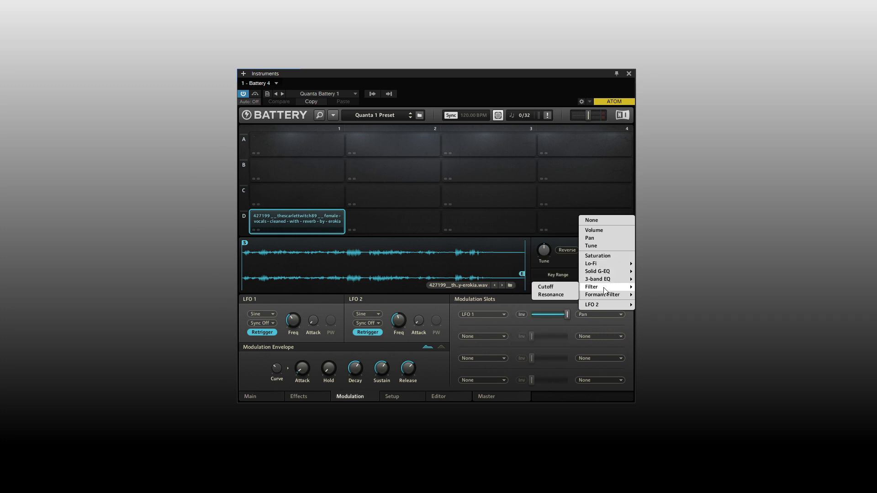
left_click(560, 288)
mouse_move(399, 322)
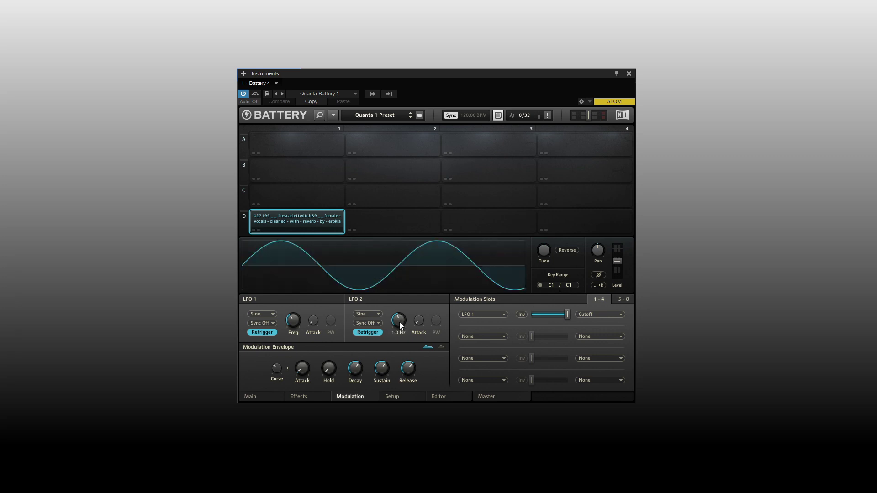
left_click(309, 396)
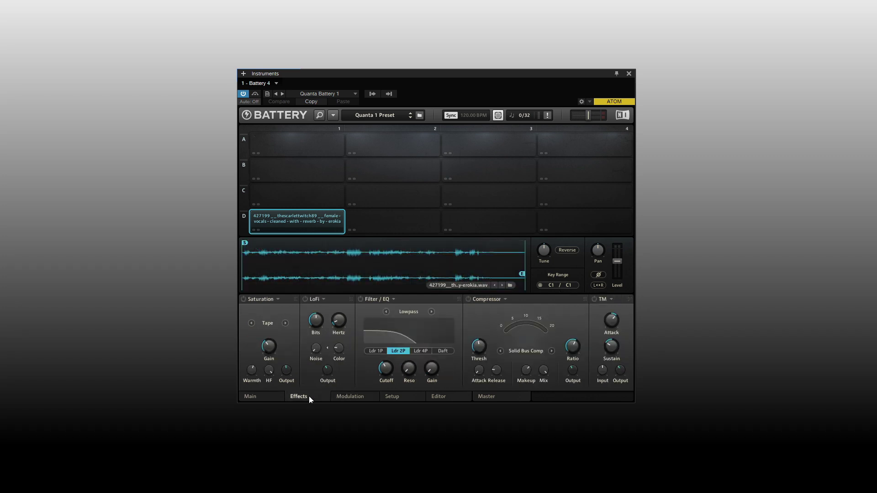
left_click(361, 299)
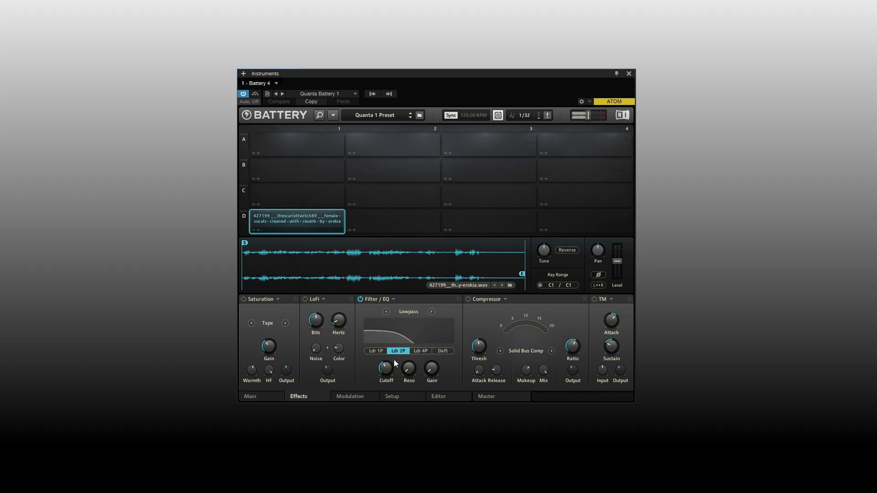
Raise the frequency of LFO 1 and slightly reduce its modulation amount on Cutoff
left_click(356, 396)
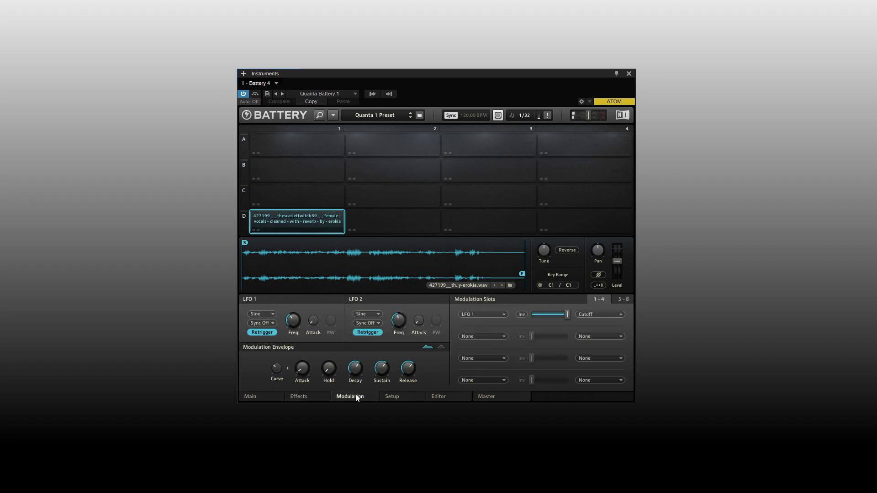
left_click(292, 319)
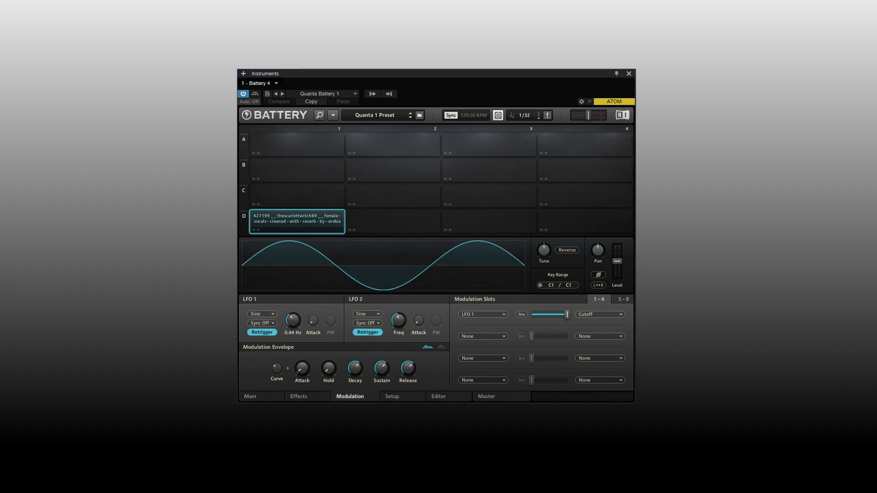
mouse_move(293, 320)
left_mouse_down()
mouse_move(292, 285)
mouse_move(293, 305)
left_mouse_up()
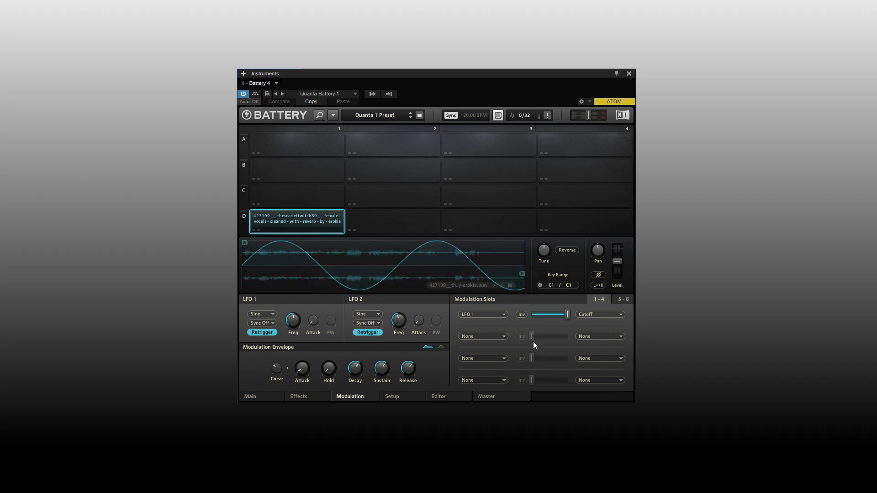
mouse_move(567, 316)
left_mouse_down()
mouse_move(540, 316)
mouse_move(563, 316)
left_mouse_up()
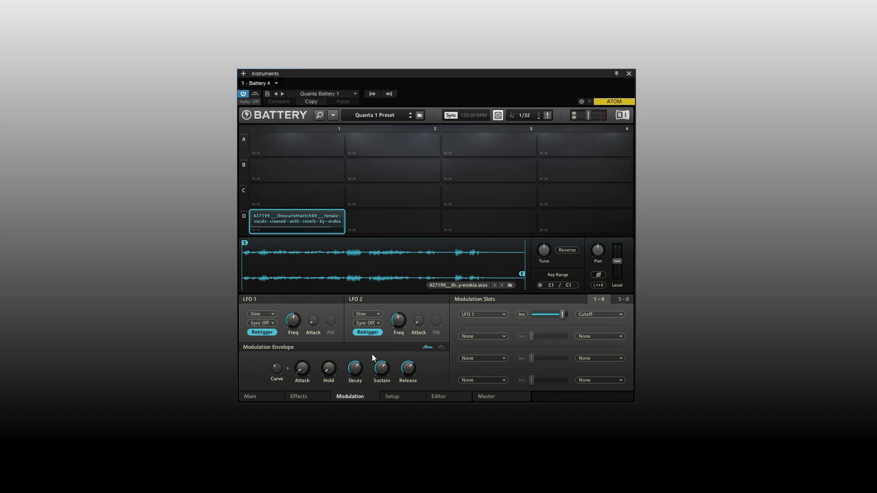
Raise the Cutoff of the cell's Lowpass filter almost to its maximum
mouse_move(357, 359)
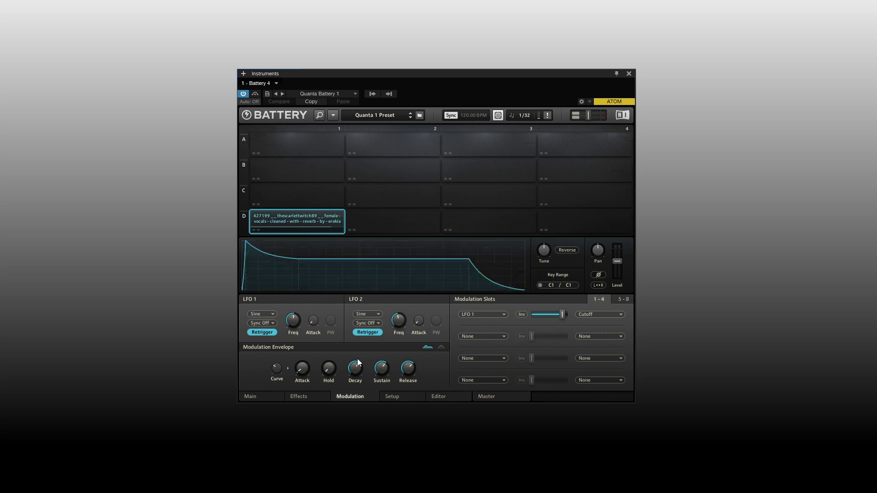
left_click(298, 395)
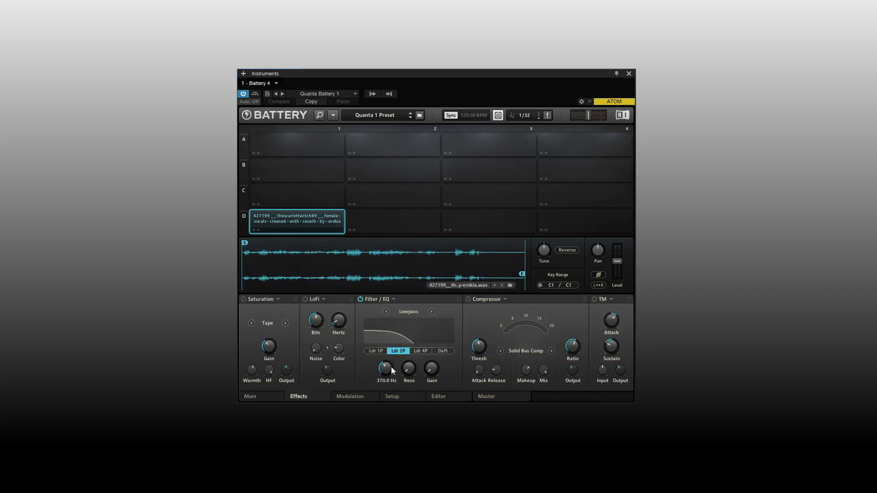
mouse_move(386, 373)
left_click_drag(384, 369, 384, 322)
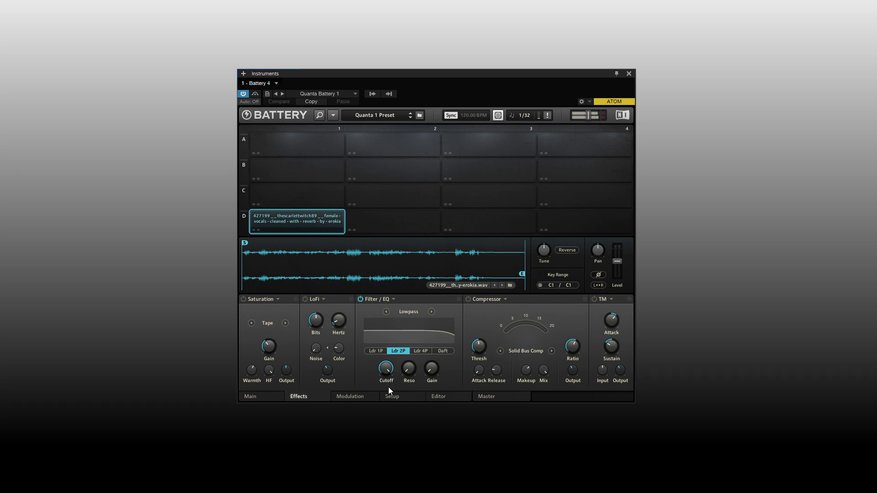
Set the LFO 1 modulation amount on Cutoff to full and raise the frequency of LFO 1 further
left_click(369, 396)
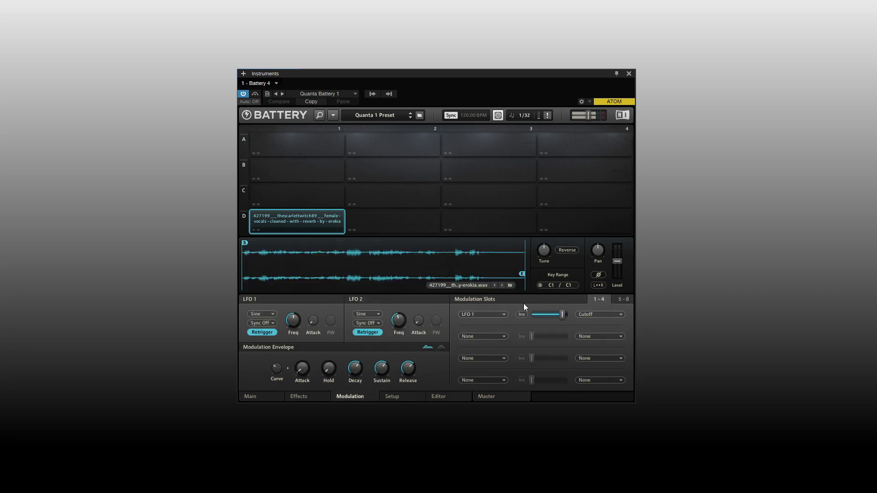
left_click_drag(561, 313, 567, 313)
mouse_move(325, 319)
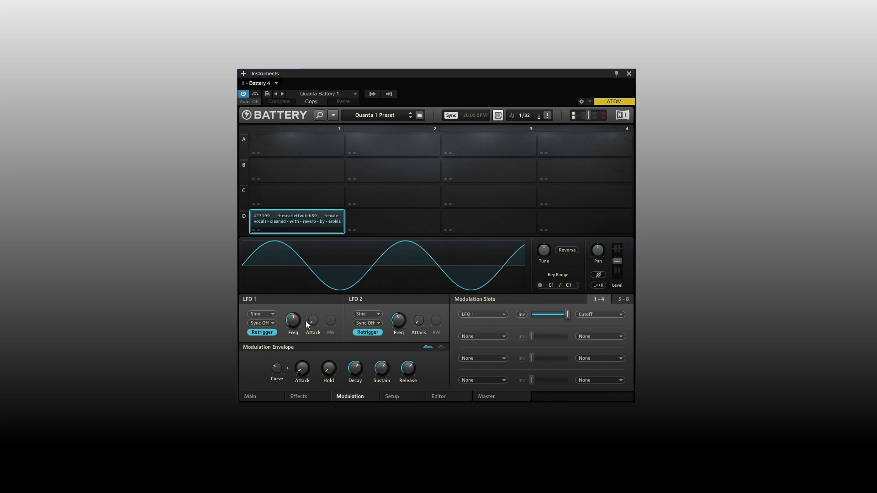
left_click_drag(296, 323, 296, 297)
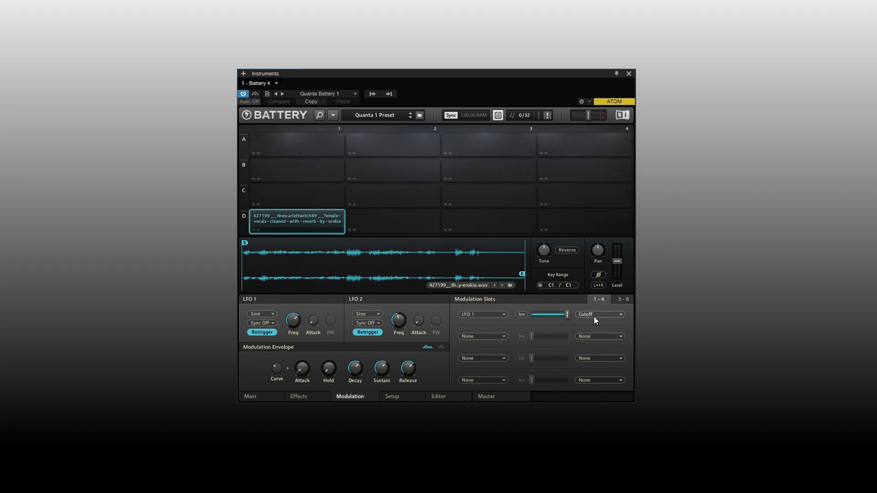
Check modulation slots 5–8, then replace the sample in cell D1 with Down Grade Sanre 2 while showing the cell's effects
left_click(624, 301)
left_click(595, 301)
left_click(306, 396)
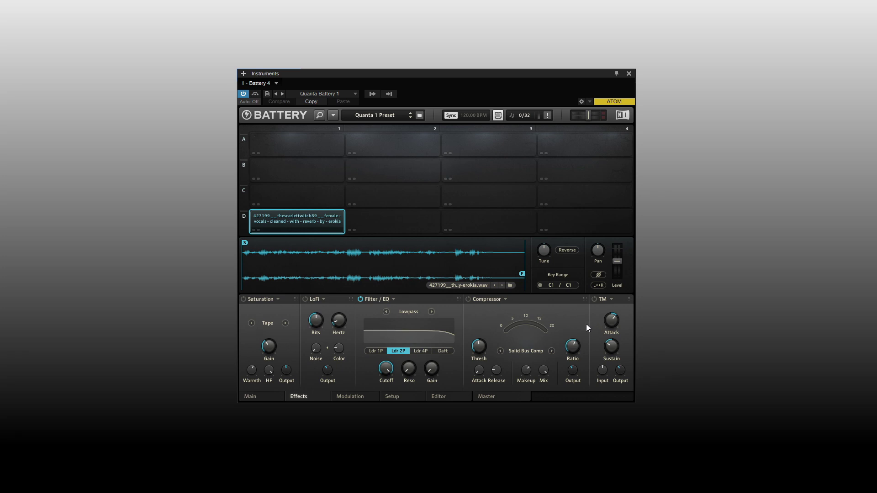
left_click(502, 285)
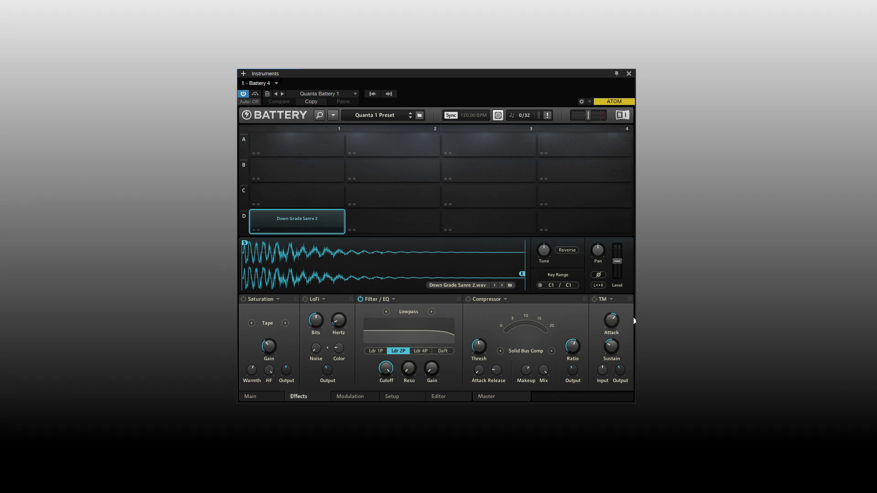
Enable the TM effect on cell D1 and test different Attack and Sustain amounts, including Attack at -100 %, plus a small Input adjustment
left_click_drag(612, 320, 605, 346)
left_click_drag(612, 321, 612, 302)
left_click_drag(612, 346, 612, 361)
mouse_move(614, 348)
left_mouse_down()
mouse_move(614, 308)
mouse_move(612, 363)
left_mouse_up()
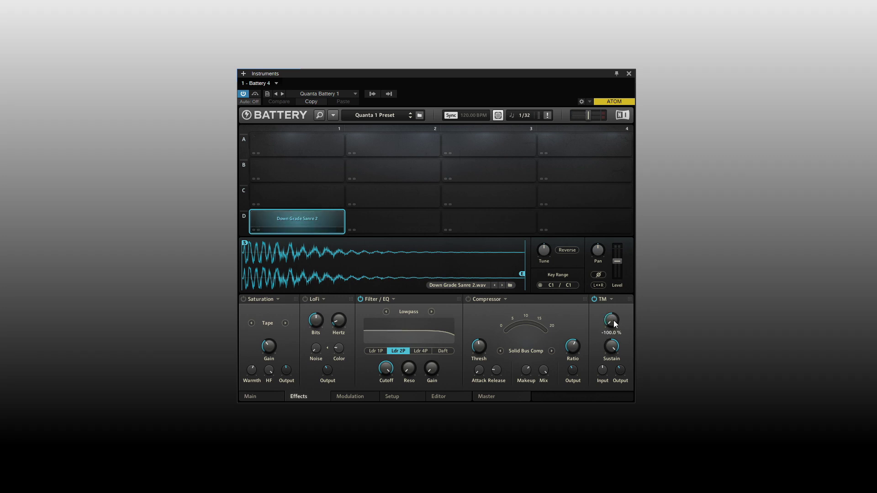
left_click_drag(614, 324, 617, 297)
mouse_move(612, 346)
left_mouse_down()
mouse_move(612, 335)
mouse_move(613, 358)
left_mouse_up()
left_click_drag(603, 370, 603, 368)
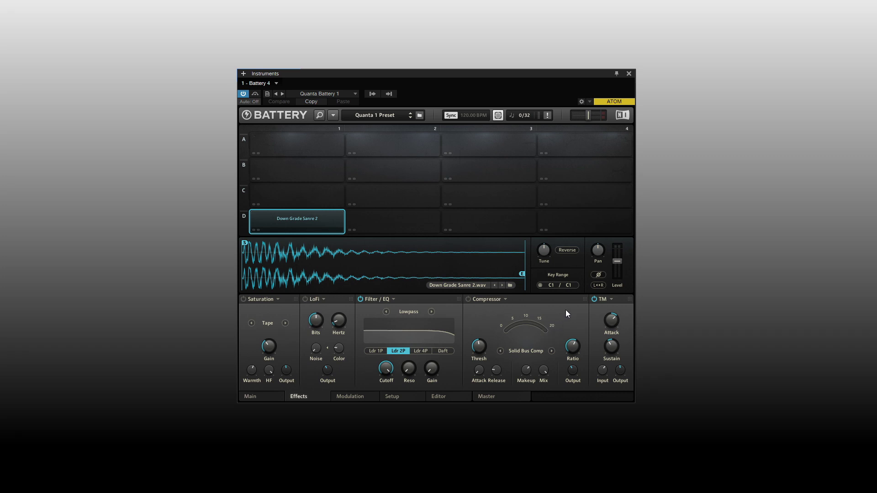
Look through the factory presets of the Compressor and TM effects without loading any
left_click(506, 300)
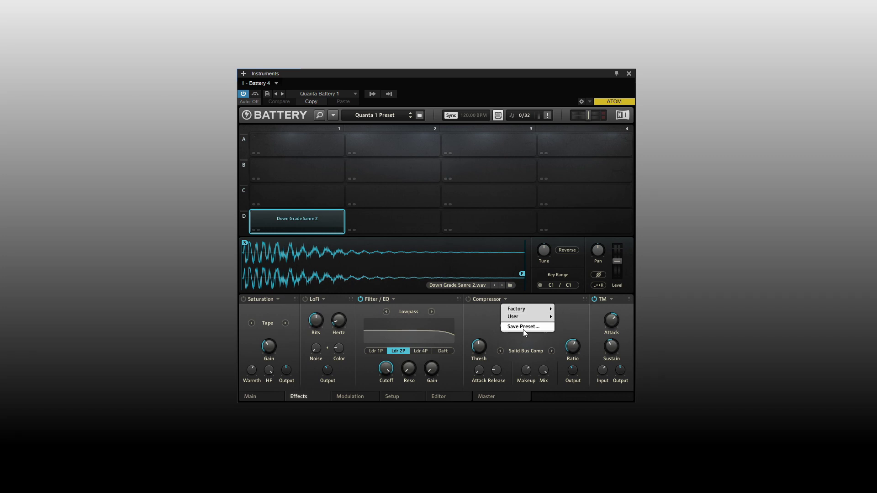
mouse_move(519, 319)
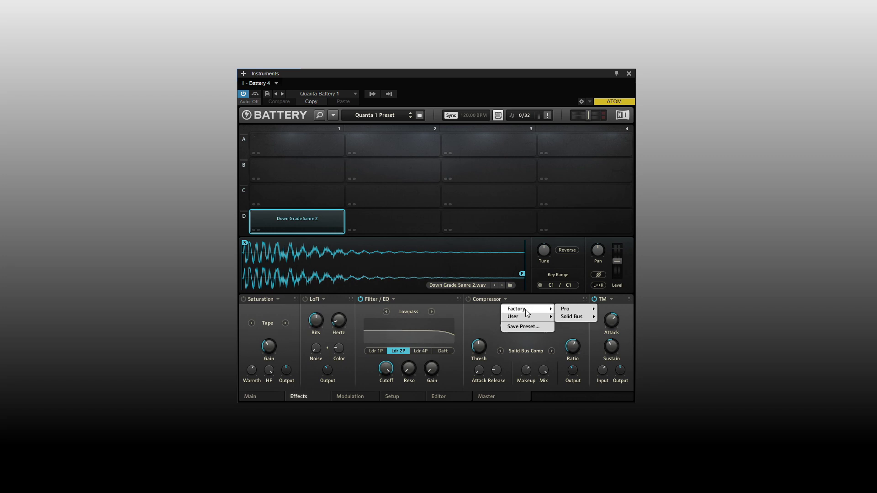
mouse_move(575, 309)
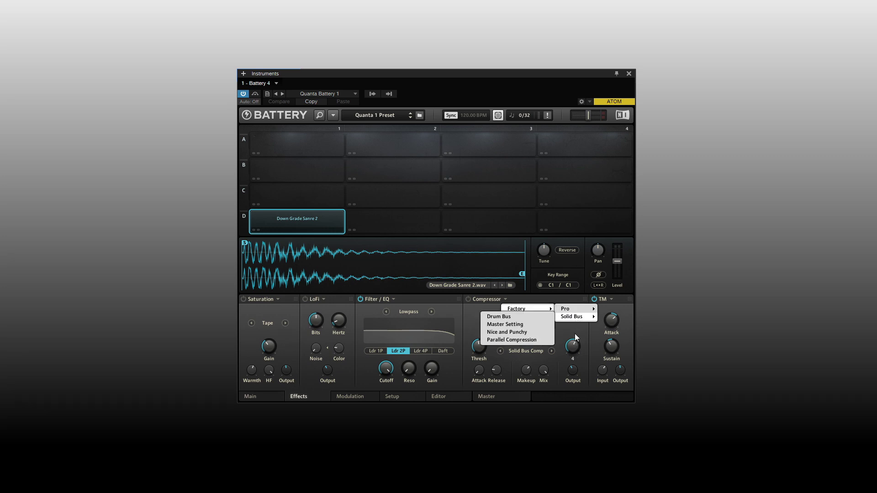
left_click(575, 331)
left_click(612, 300)
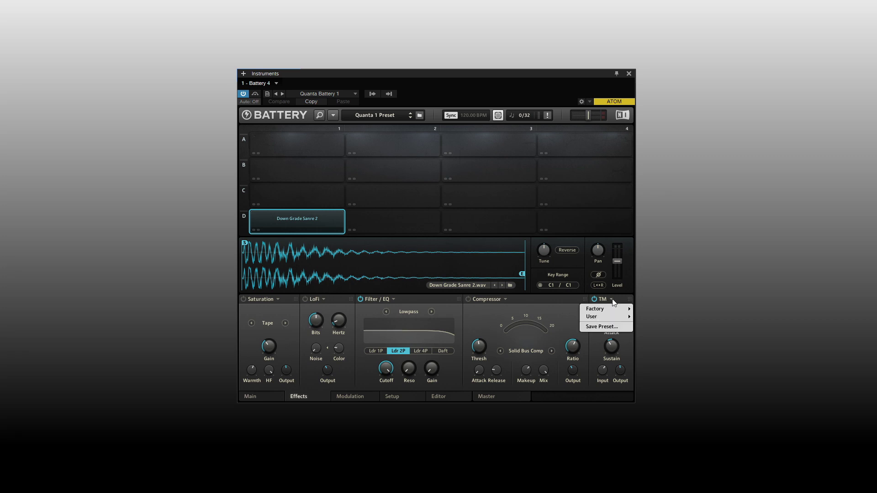
mouse_move(607, 309)
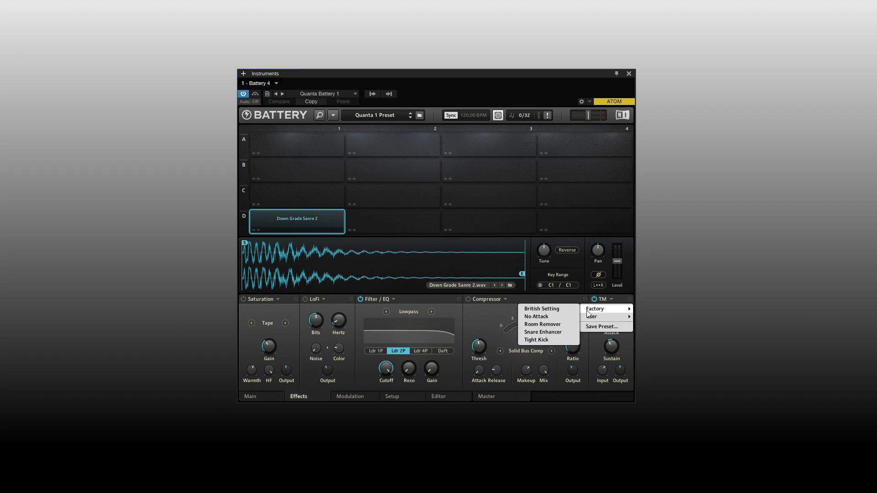
left_click(590, 344)
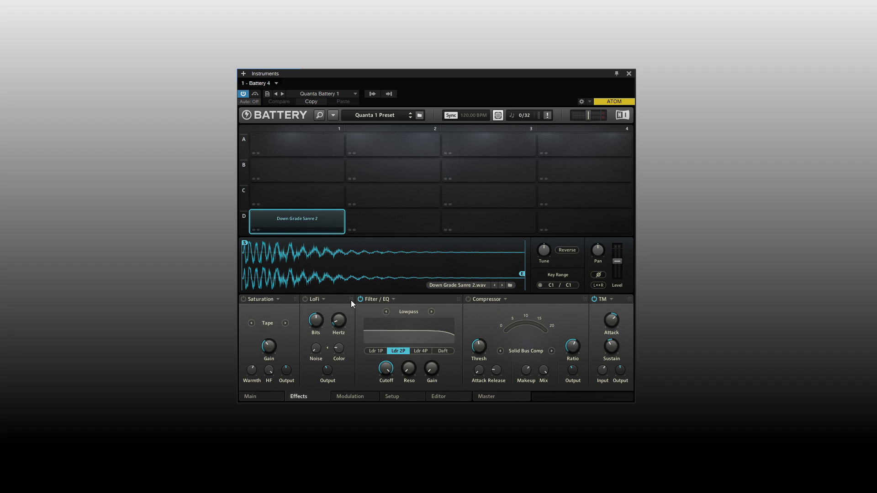
Move the LoFi effect behind Filter / EQ in cell D1's effect chain, and return it to its place in front
left_click_drag(351, 301, 361, 301)
left_click_drag(445, 313, 446, 314)
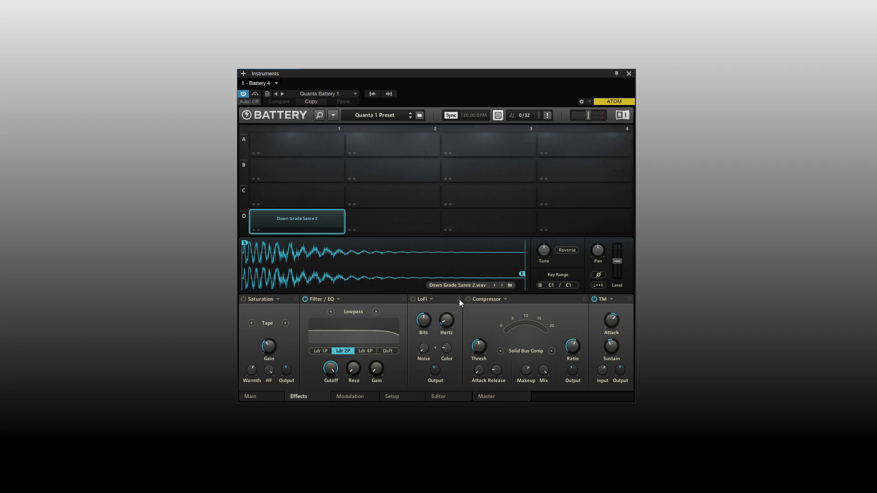
left_click_drag(459, 300, 345, 304)
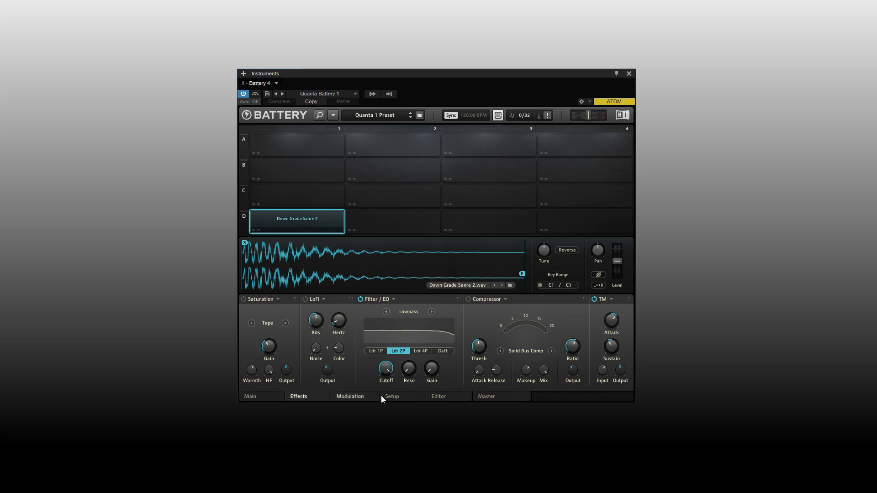
Switch off cell D1's TM effect, enable Articulation with 3 Stroke Ruff, and try different Speed and Dynamics amounts
left_click(400, 397)
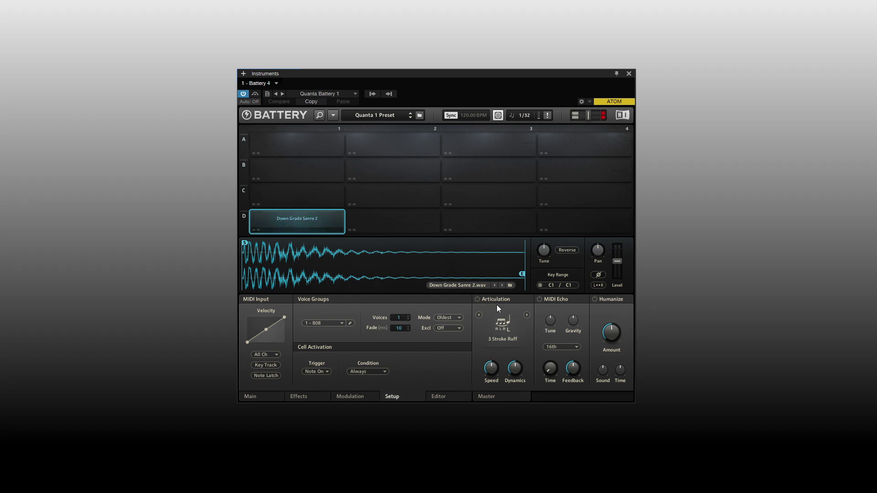
left_click(301, 398)
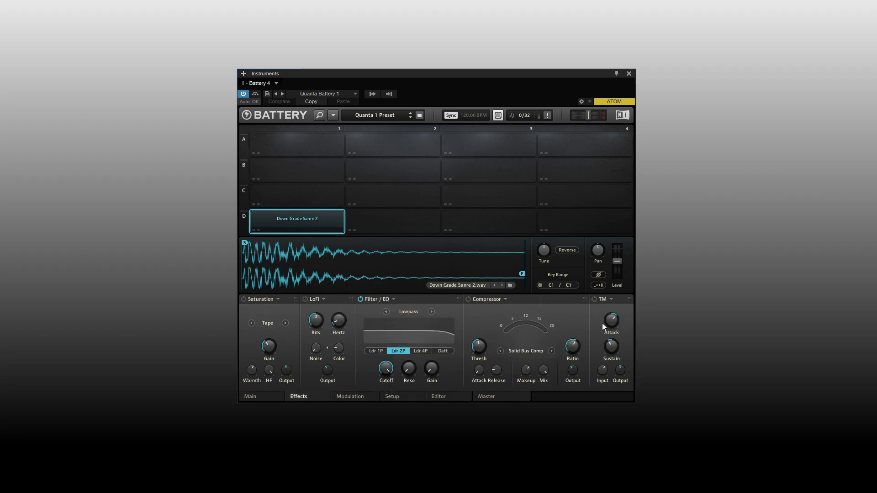
left_click(393, 397)
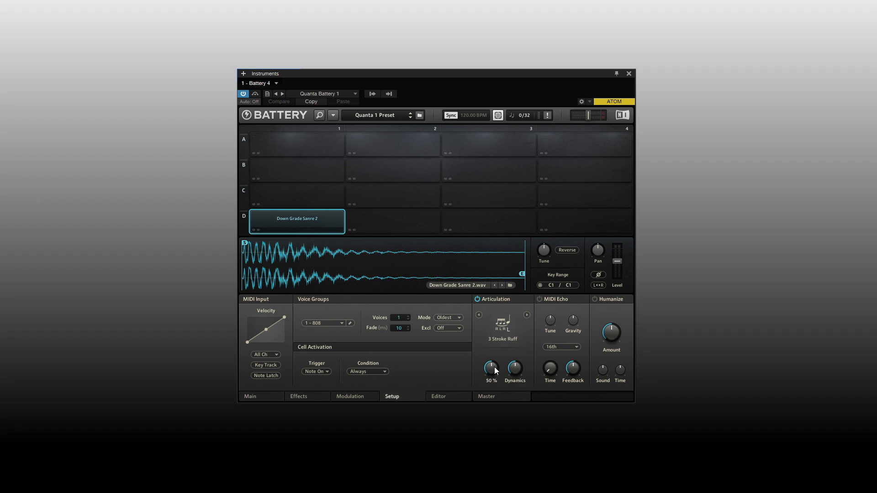
mouse_move(494, 366)
left_mouse_down()
mouse_move(494, 347)
mouse_move(511, 382)
mouse_move(491, 349)
left_mouse_up()
left_click_drag(519, 367, 519, 376)
Try the Roll articulation with a different Speed and the Buzz articulation with different Grip amounts on cell D1
left_click(527, 315)
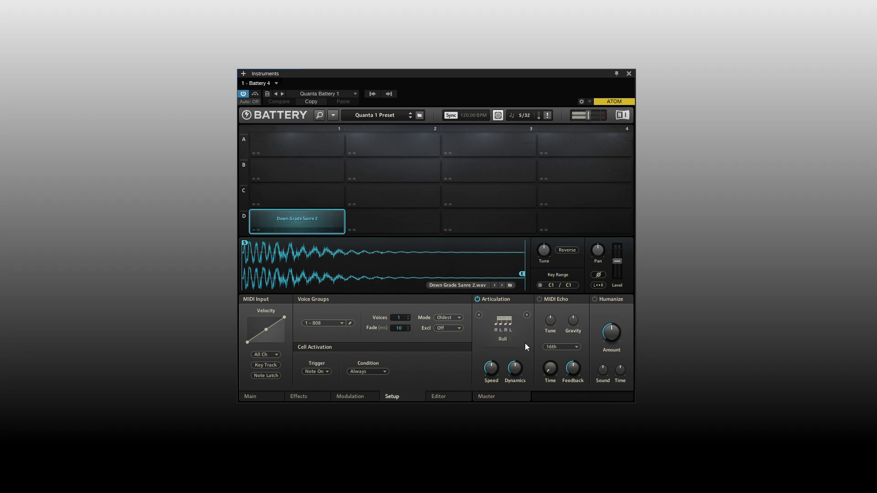
mouse_move(494, 368)
left_click_drag(492, 368, 514, 338)
left_click(526, 315)
left_click_drag(491, 371, 519, 352)
mouse_move(519, 374)
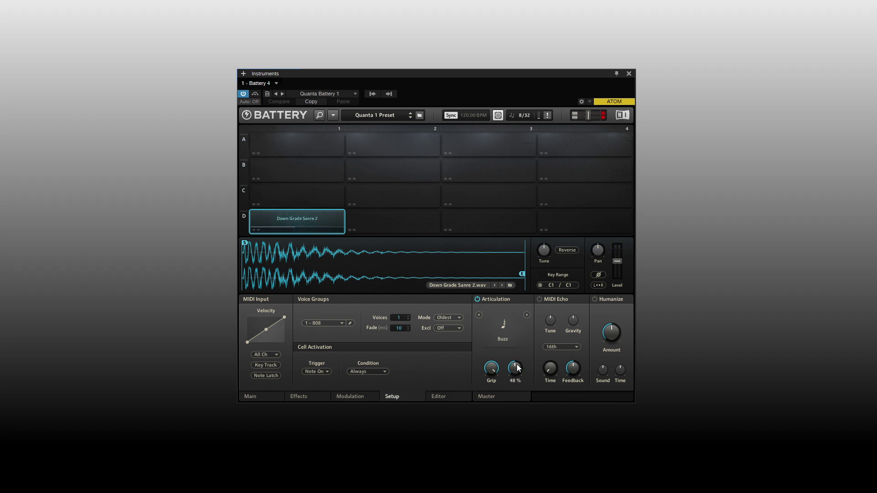
Try the Muted articulation, and the Speed Roll articulation with different Speed and Duration amounts, on cell D1
left_click(527, 315)
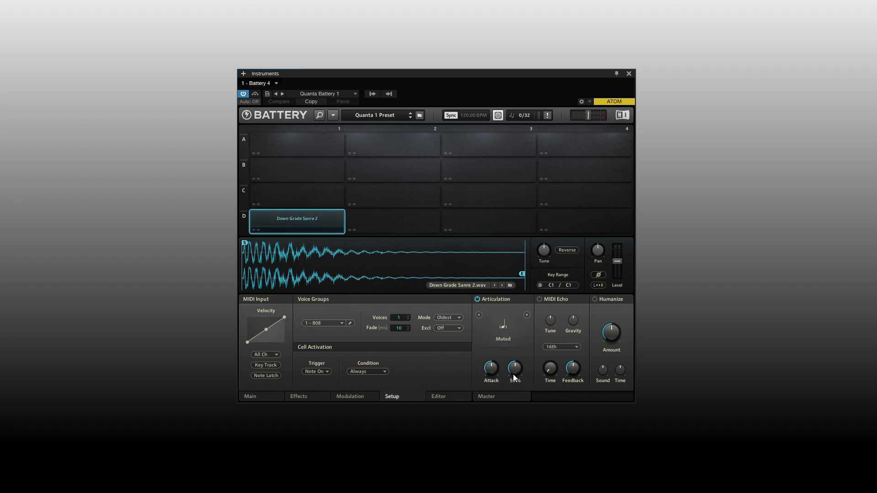
left_click_drag(513, 374, 491, 379)
mouse_move(491, 388)
left_click(527, 315)
left_click_drag(495, 369, 495, 397)
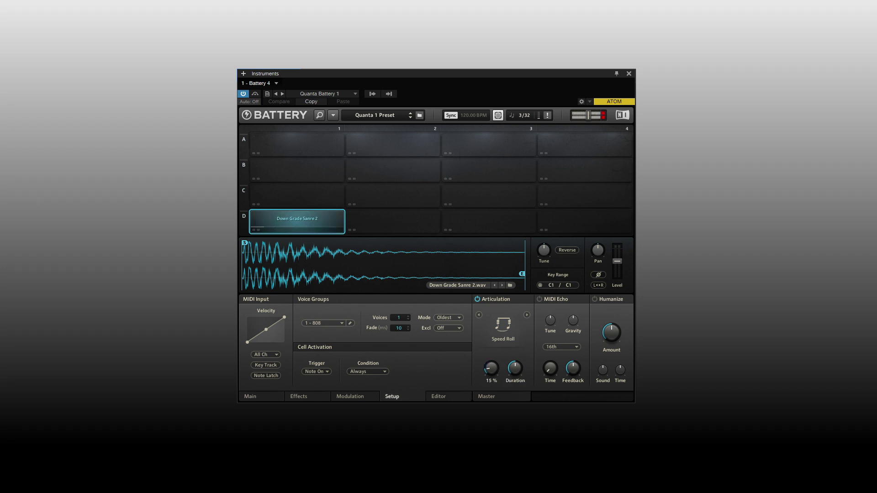
left_click_drag(515, 368, 491, 360)
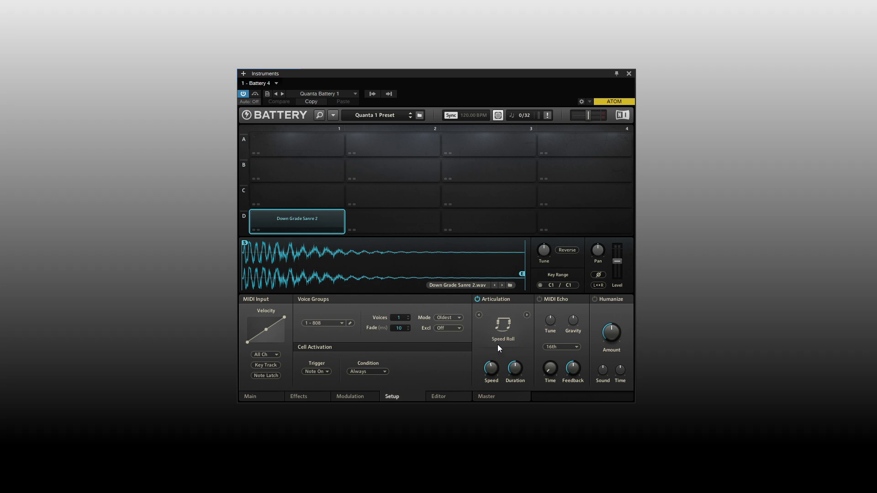
Try the Geiger Counter articulation with lower Radiation, Alternate Stroke, and the articulations that follow them on cell D1
left_click(527, 315)
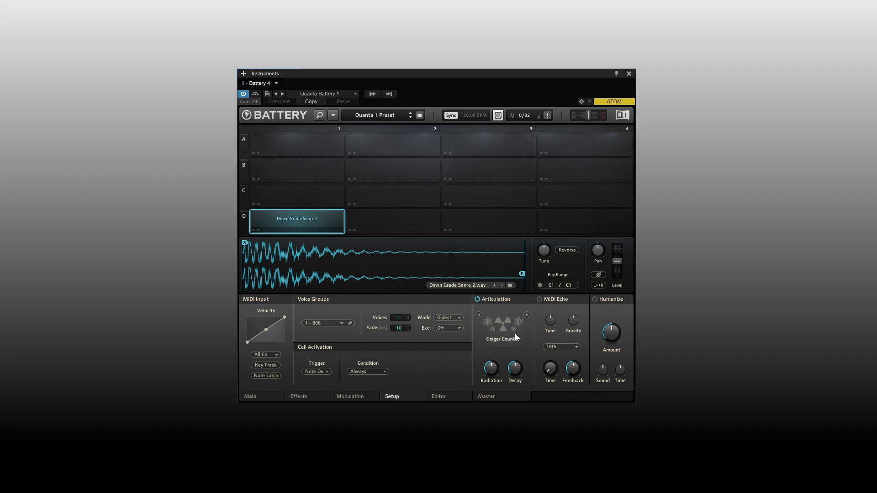
left_click_drag(491, 368, 491, 357)
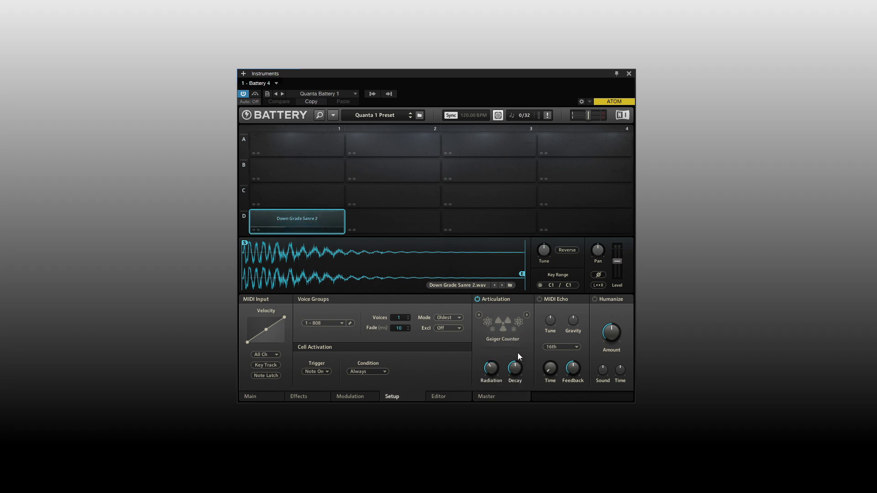
left_click(527, 315)
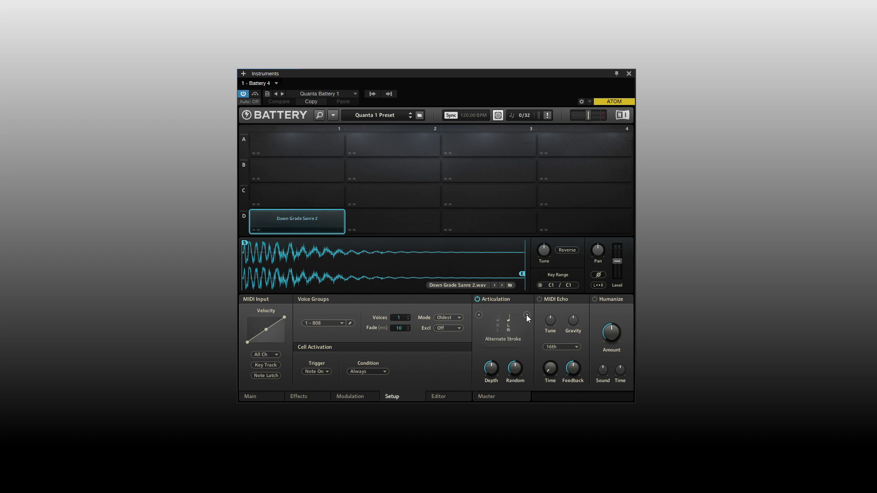
left_click_drag(493, 370, 518, 370)
left_click(526, 315)
left_click(526, 315)
left_click(527, 314)
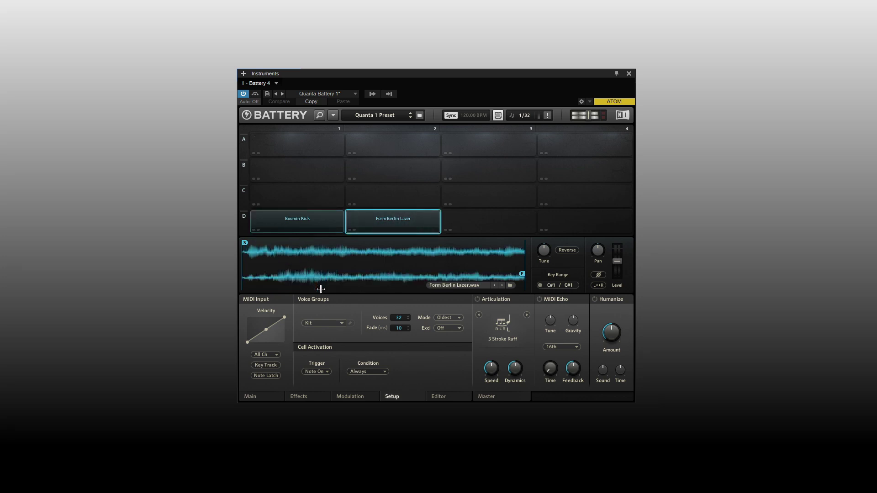
Stop all sounding voices and go through the Master section's buses from Bus 4 down to Bus 1, leaving Bus 1 selected
left_click(547, 115)
left_click(499, 400)
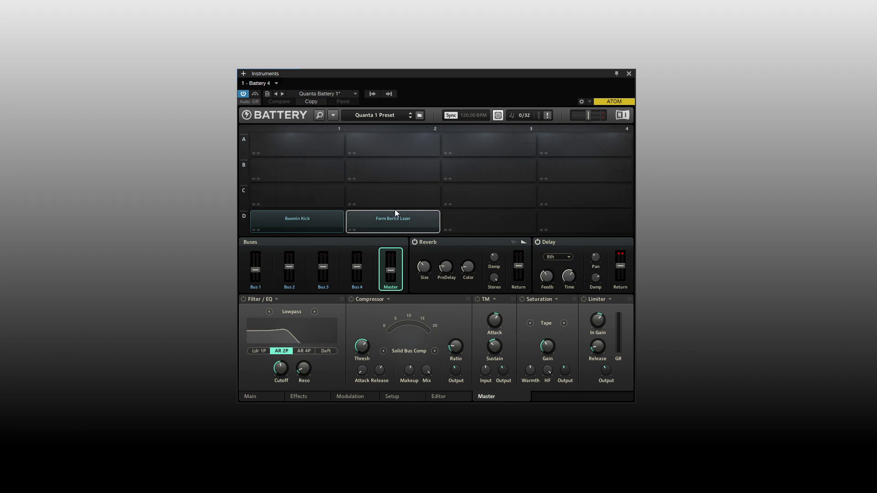
mouse_move(387, 288)
left_click(504, 227)
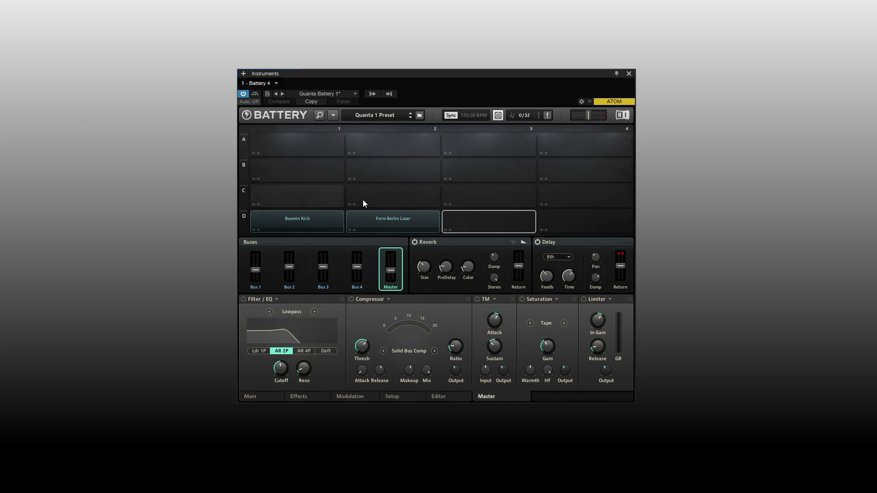
left_click(356, 285)
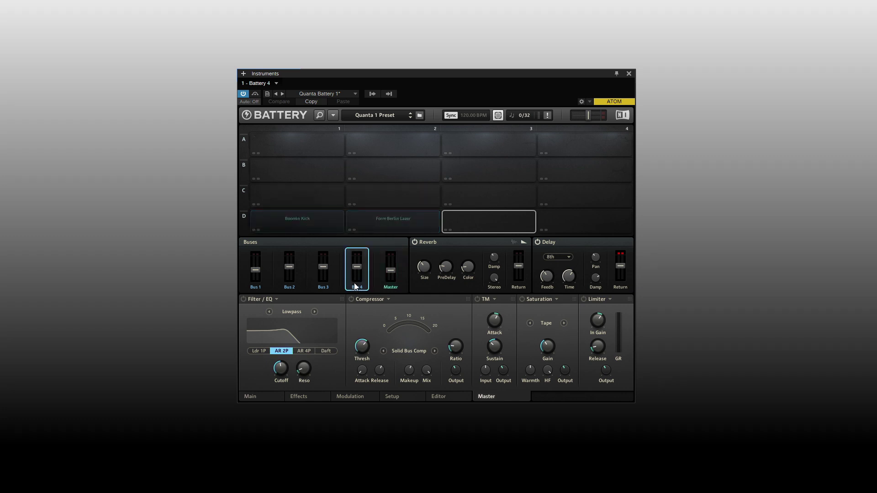
left_click(331, 276)
left_click(294, 278)
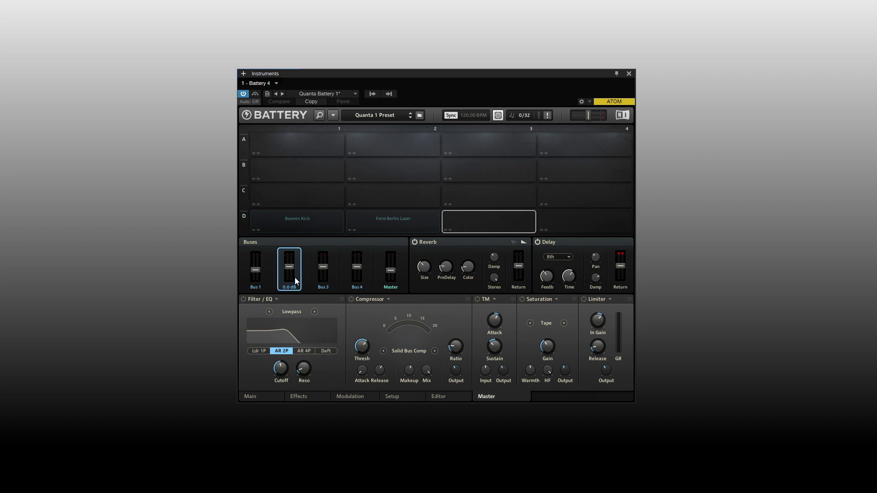
left_click(263, 277)
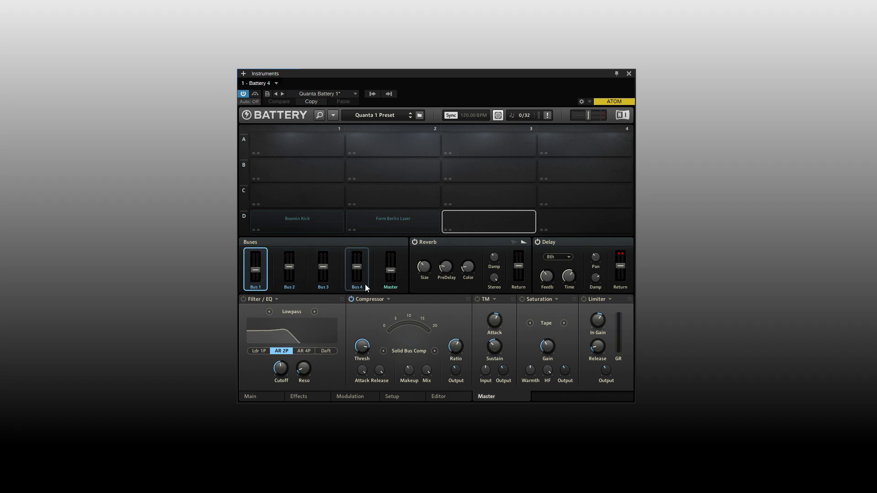
Check the output options of the Form Berlin Lazer cell in D2 and route that cell to Bus 1
right_click(382, 226)
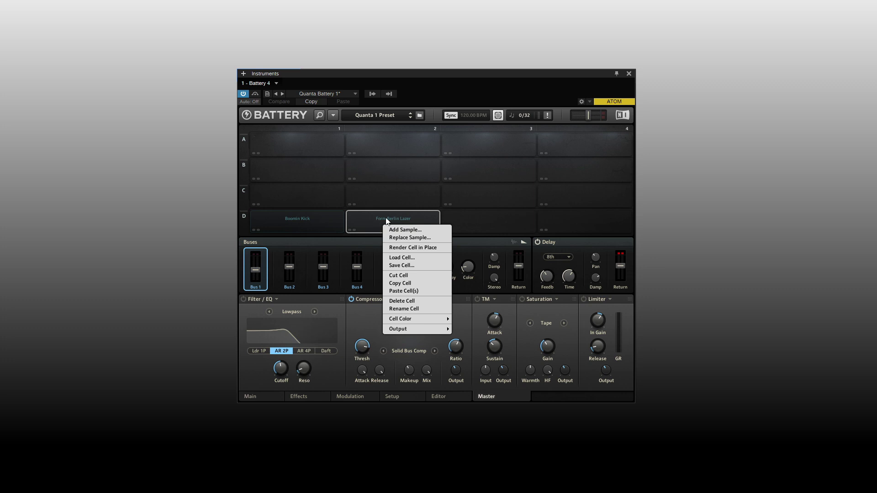
mouse_move(413, 319)
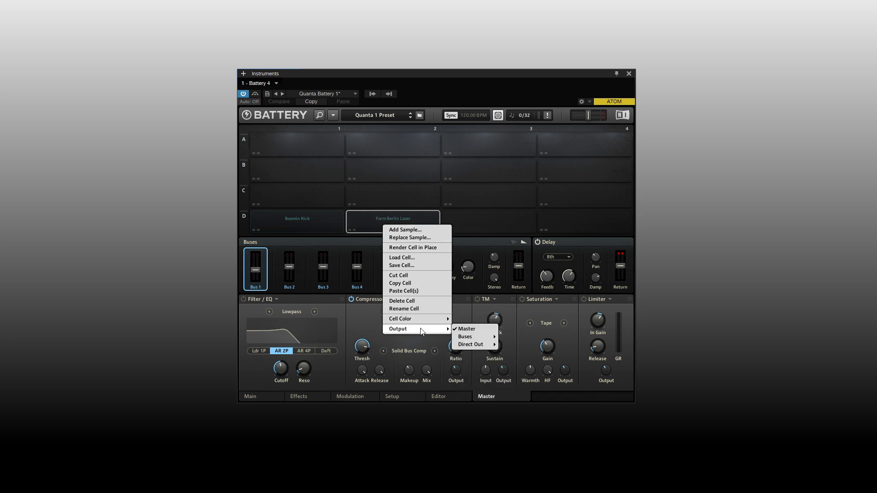
mouse_move(478, 337)
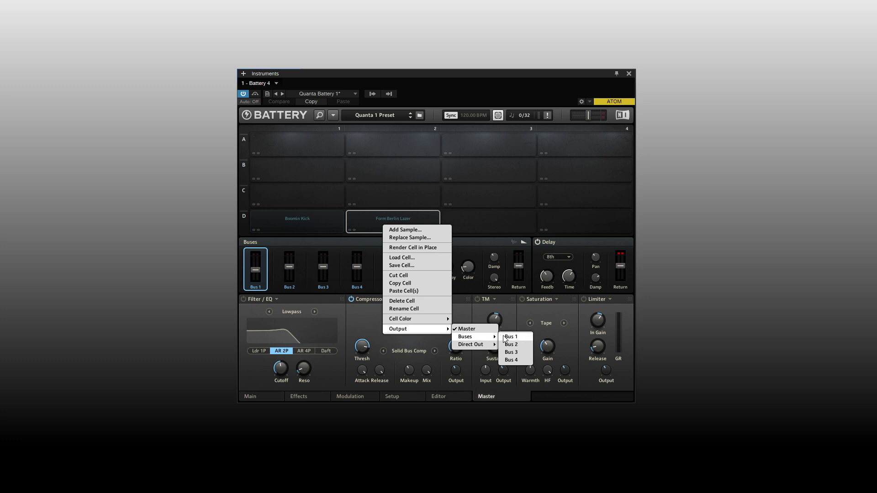
left_click(365, 325)
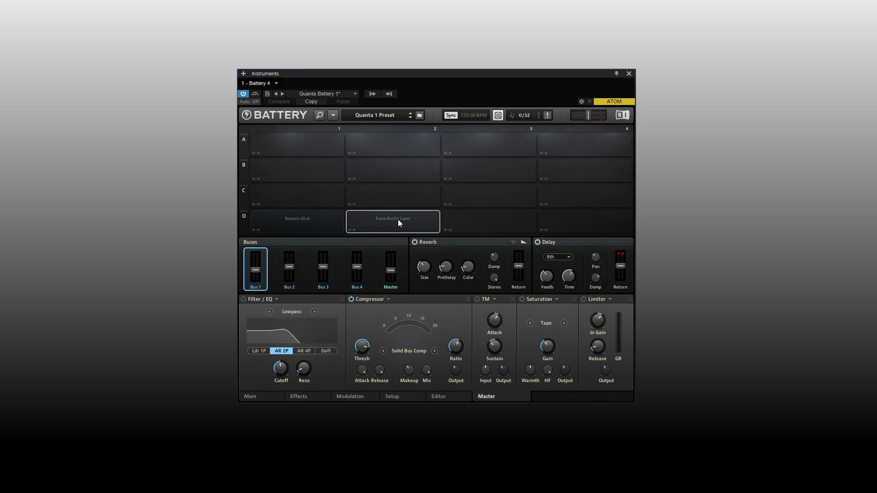
left_click_drag(399, 219, 283, 232)
left_click_drag(263, 271, 262, 271)
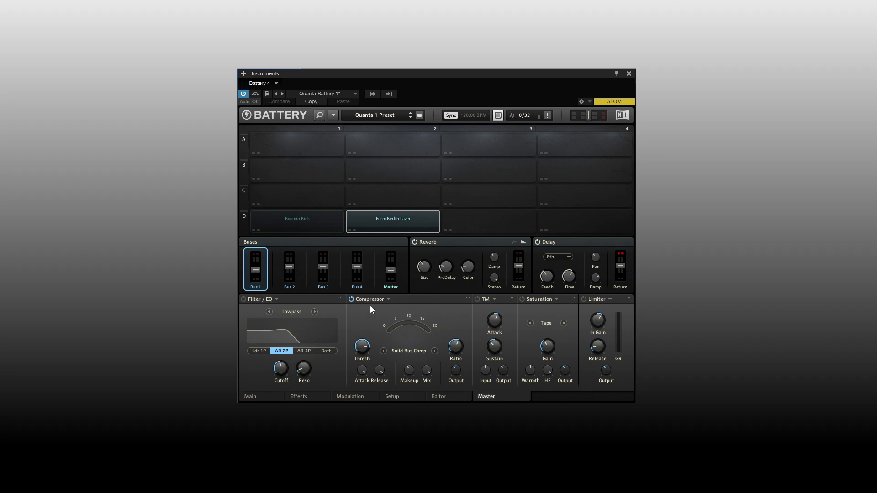
Change the Bus 1 compressor to SC Bus Comp and assign the Boomin Kick cell as its sidechain source
left_click(435, 350)
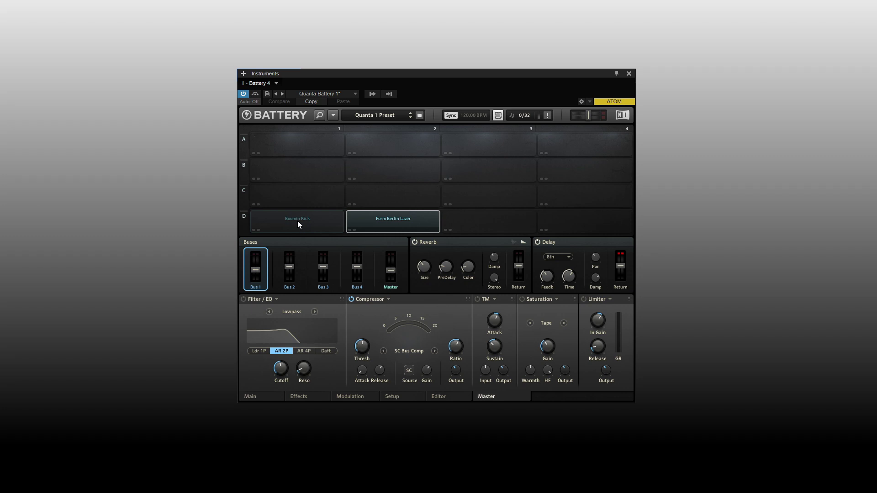
left_click_drag(297, 220, 409, 371)
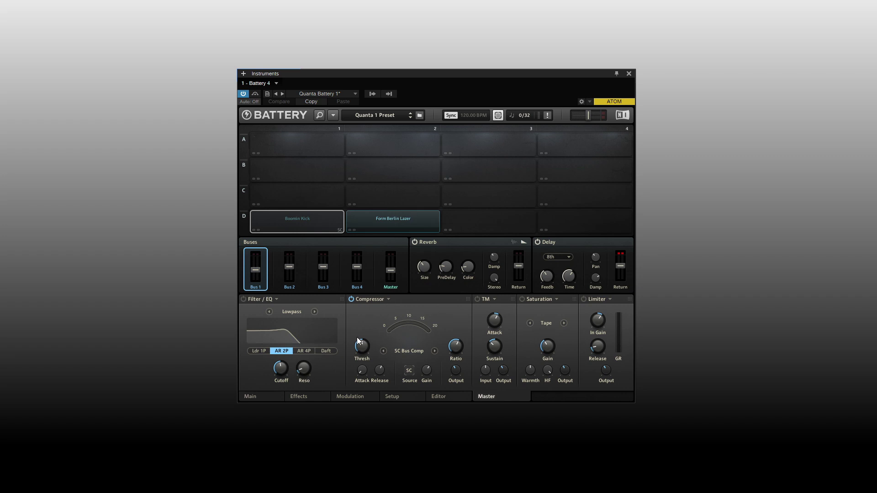
Raise the Bus 1 compressor's Ratio to maximum and test different Thresh amounts, ending at -13.8 dB
mouse_move(362, 347)
left_click_drag(362, 347, 362, 325)
mouse_move(465, 349)
left_click_drag(362, 347, 362, 343)
mouse_move(459, 348)
mouse_move(364, 371)
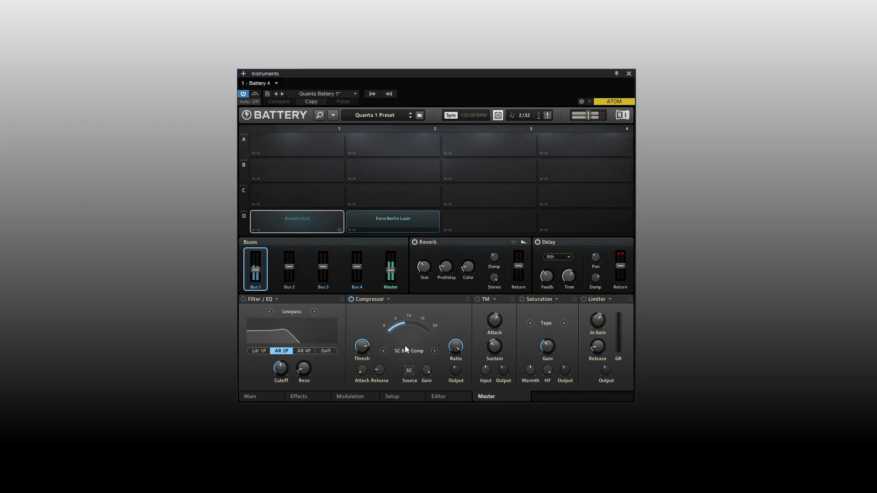
mouse_move(368, 348)
left_click_drag(368, 348, 366, 347)
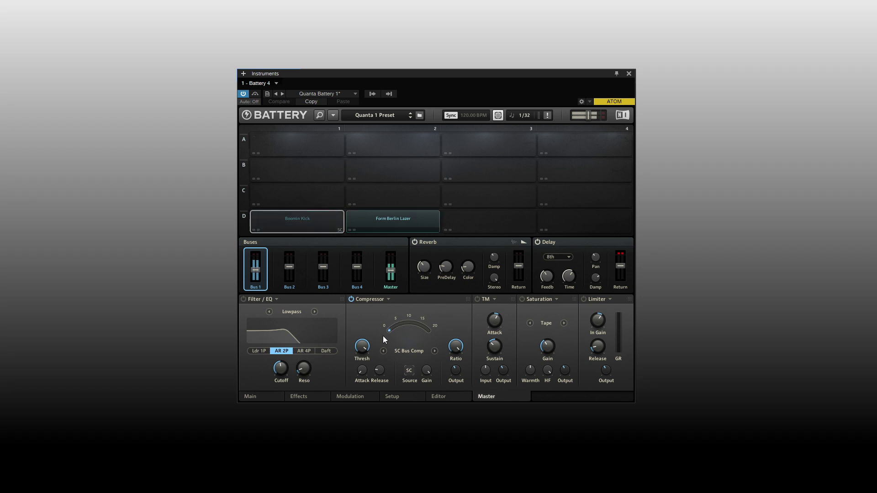
mouse_move(362, 347)
left_click_drag(362, 347, 362, 379)
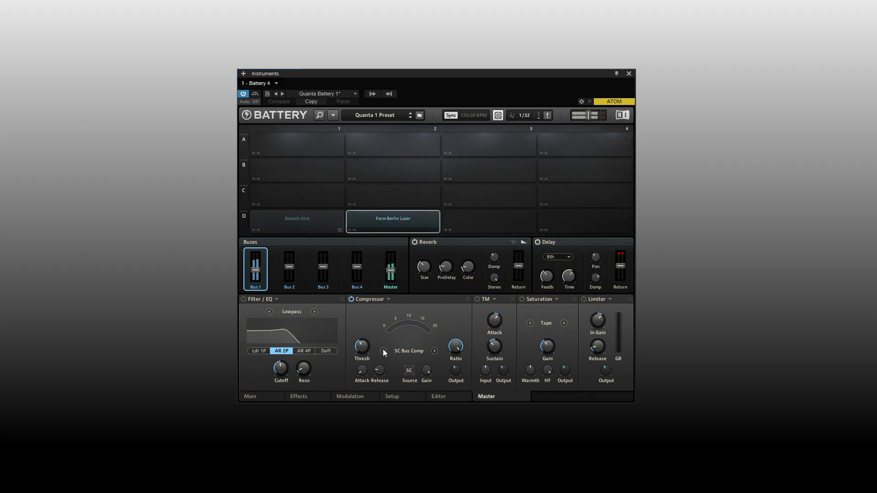
left_click_drag(362, 346, 362, 358)
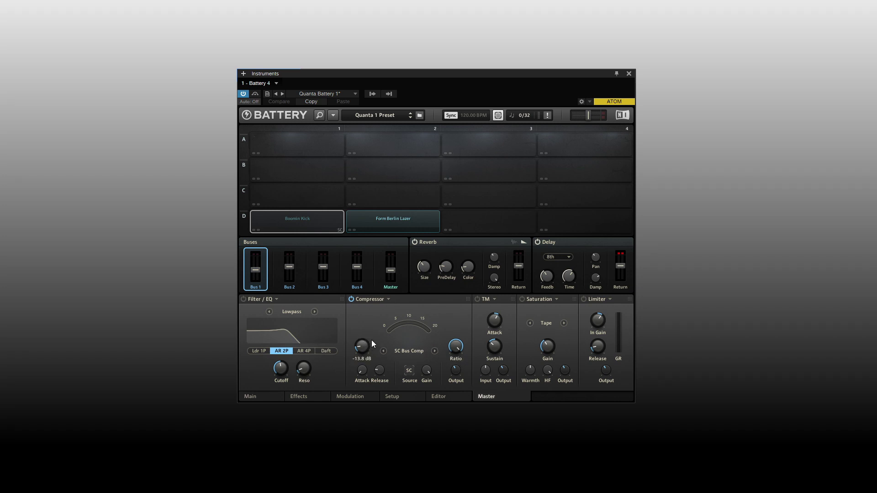
Look at the Bus 1 compressor's user preset and Save Preset options without loading or saving anything
left_click(409, 371)
left_click(389, 299)
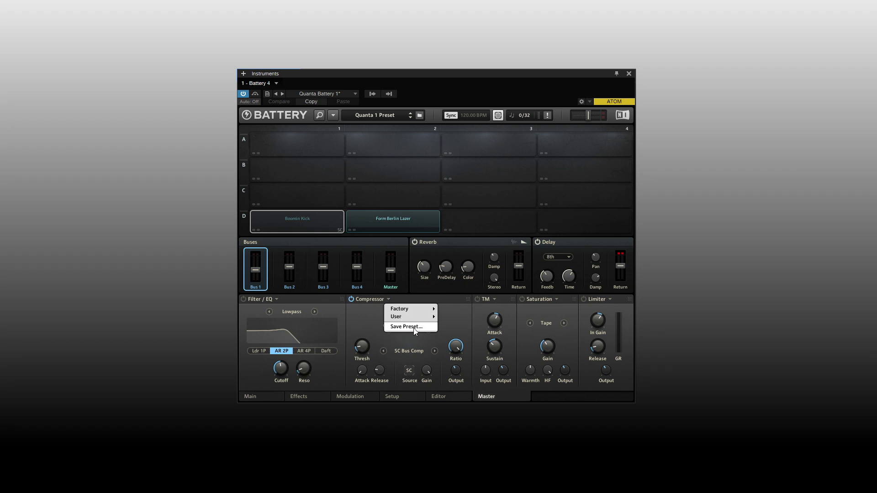
mouse_move(404, 320)
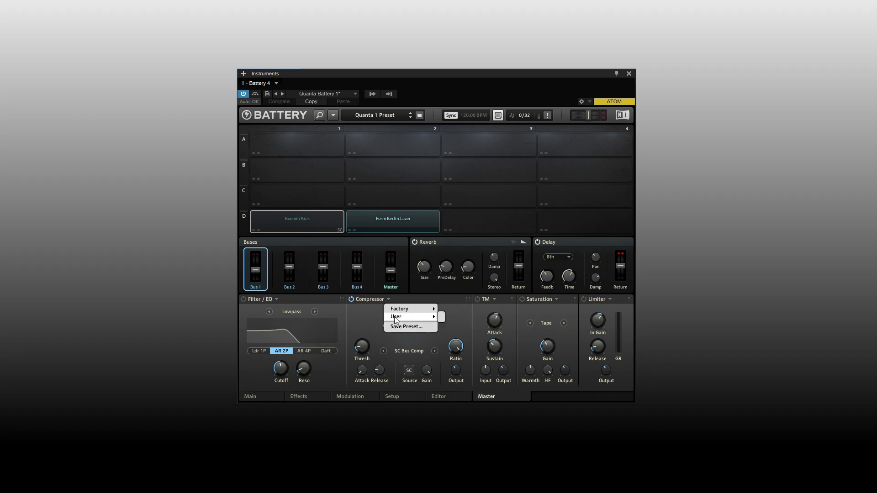
left_click(355, 322)
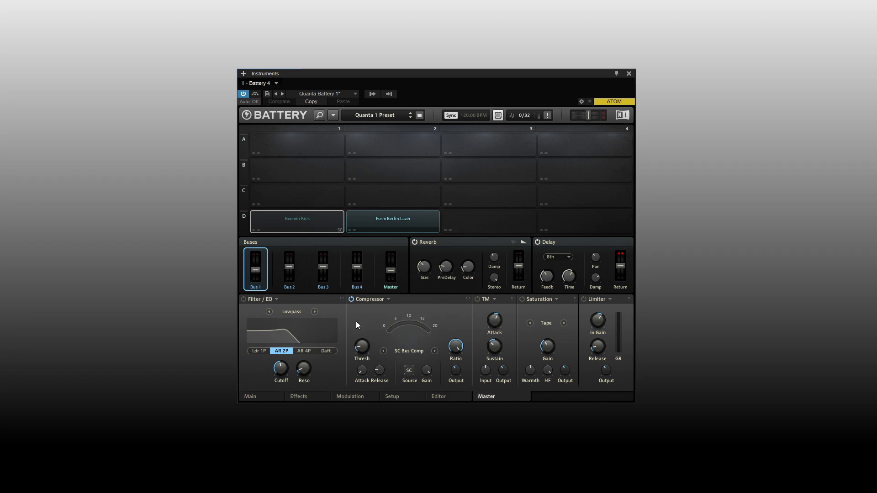